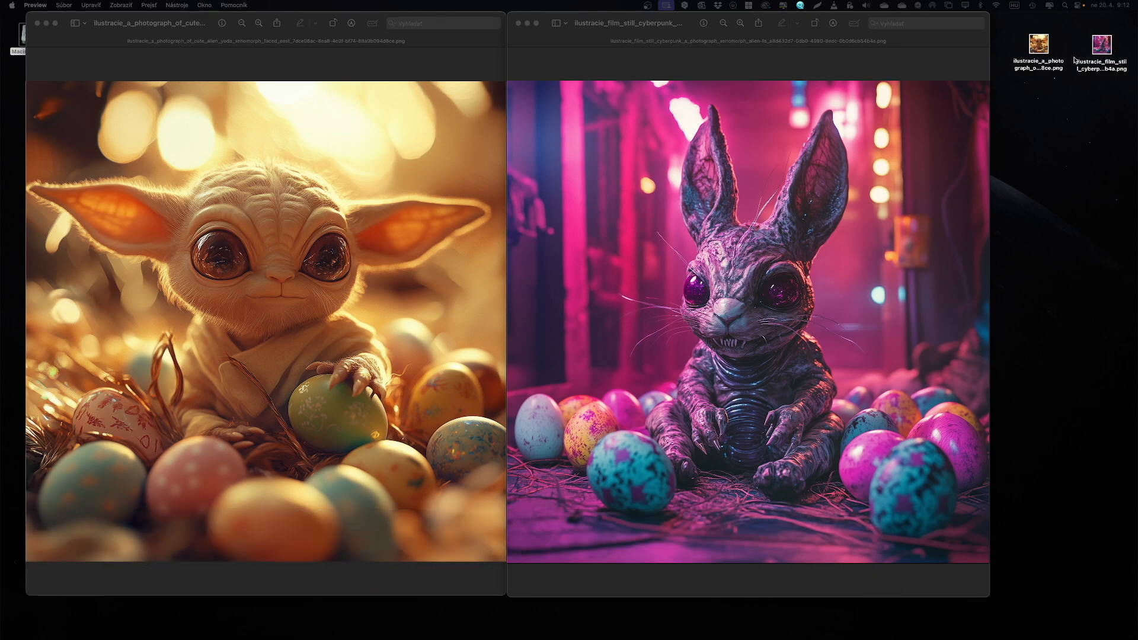
Step: Check the pixel dimensions of the cyberpunk PNG in its file information, and close both open image previews
right_click(1104, 43)
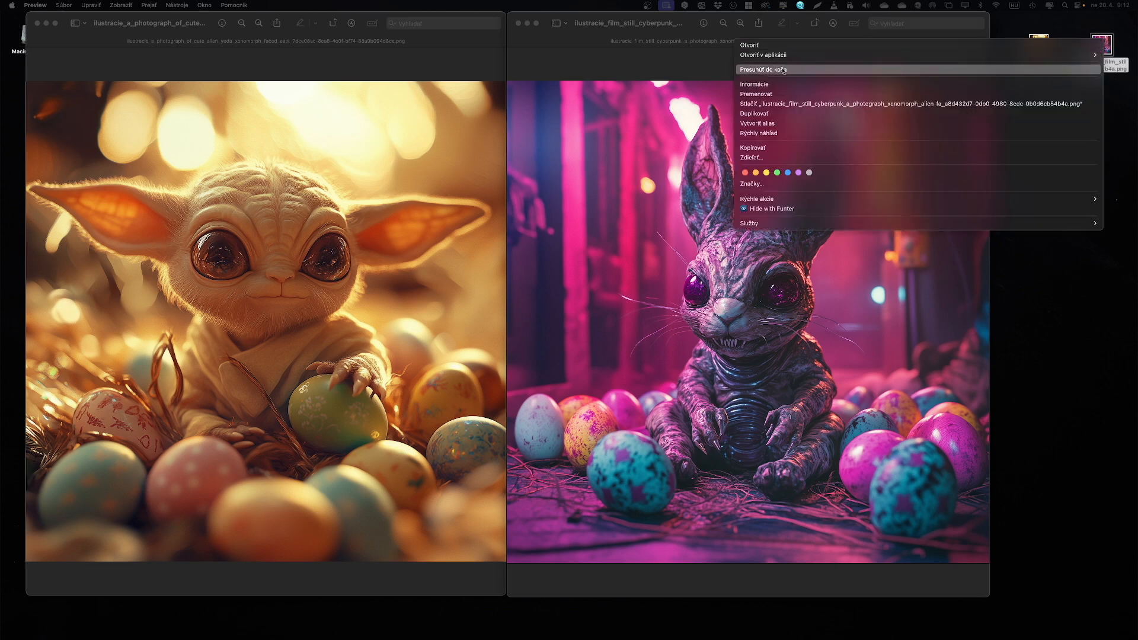
left_click(768, 87)
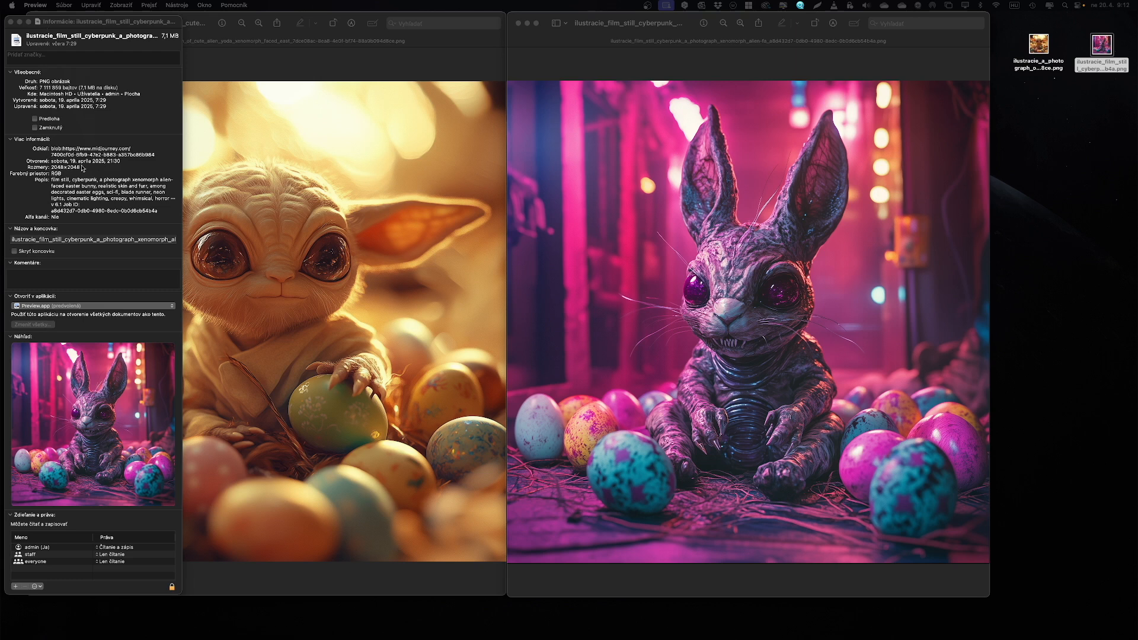
left_click_drag(82, 169, 43, 168)
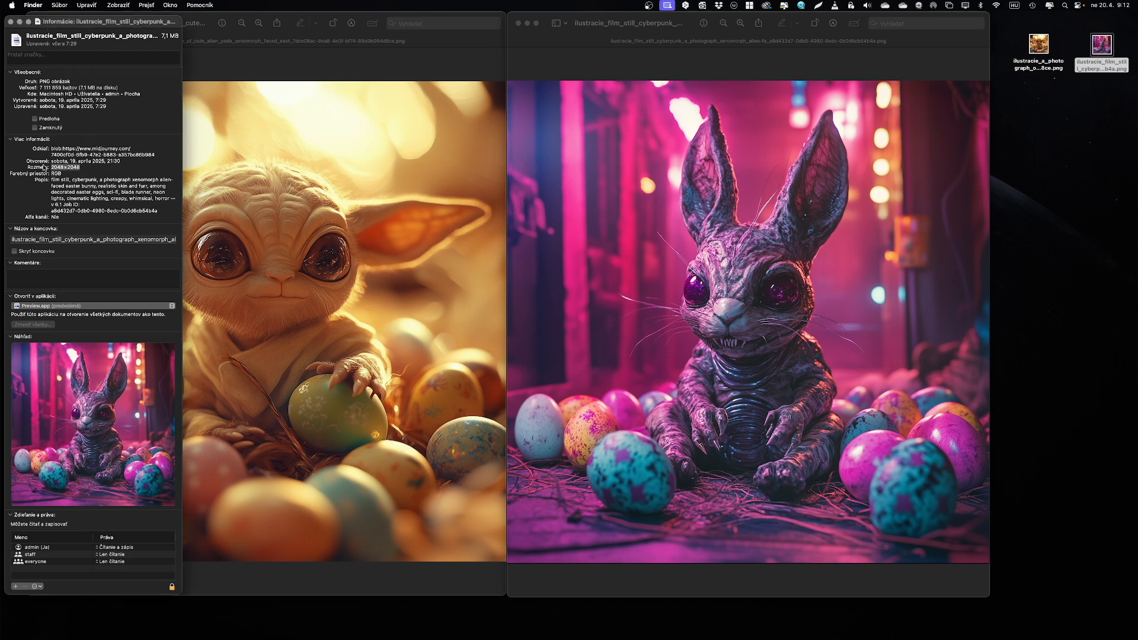
left_click(10, 21)
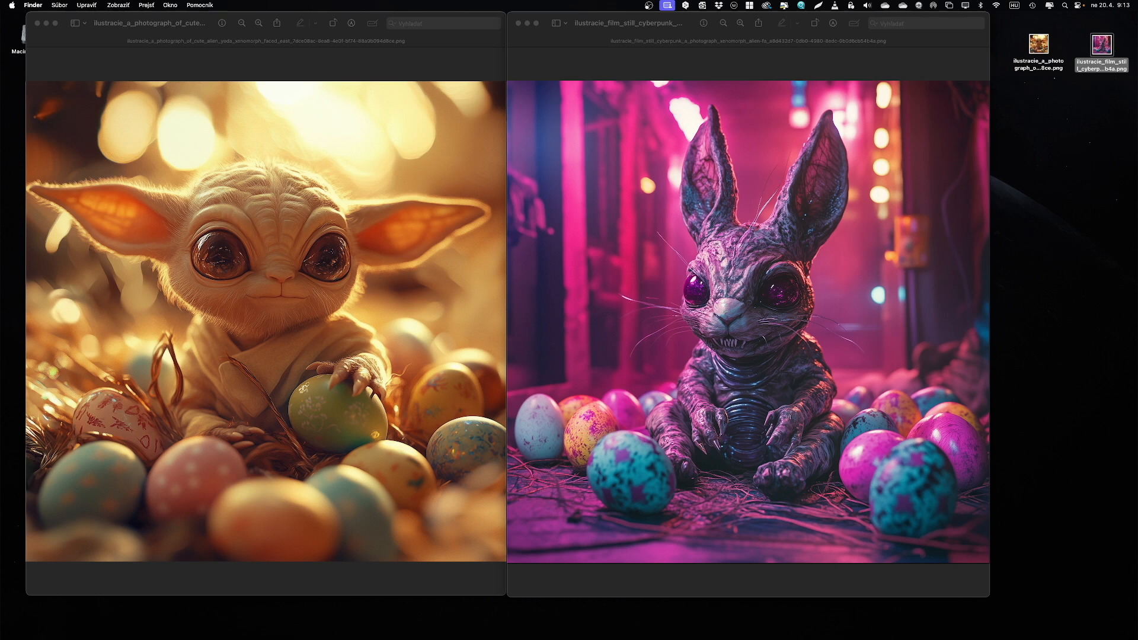
left_click(519, 25)
left_click(36, 24)
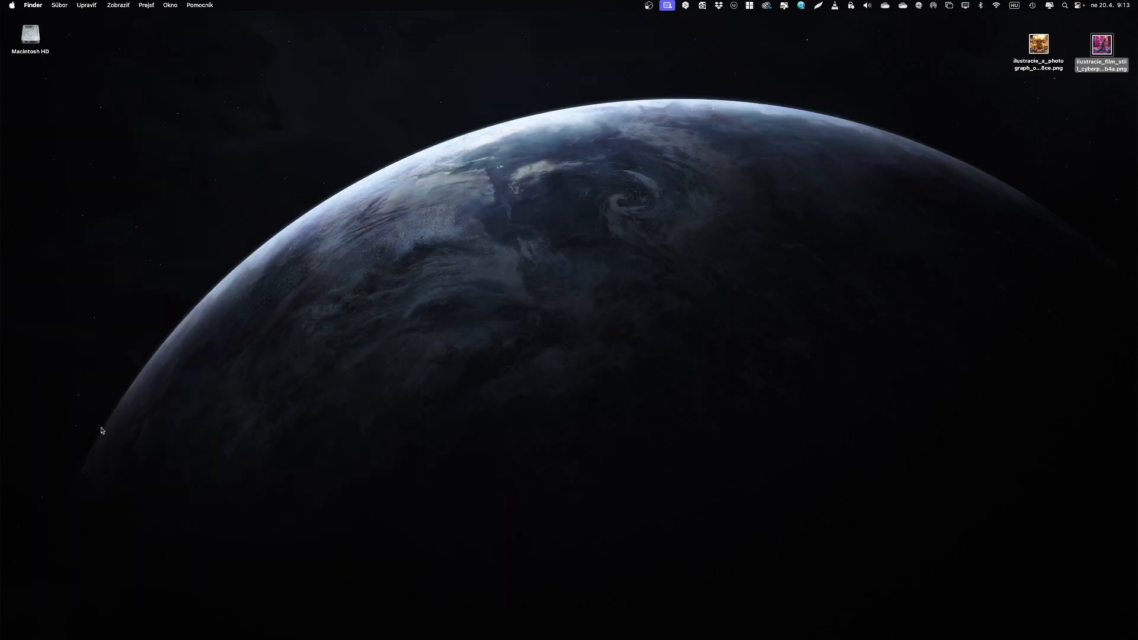
Step: Switch to Topaz Gigapixel AI and load the alien yoda PNG from the desktop
mouse_move(139, 639)
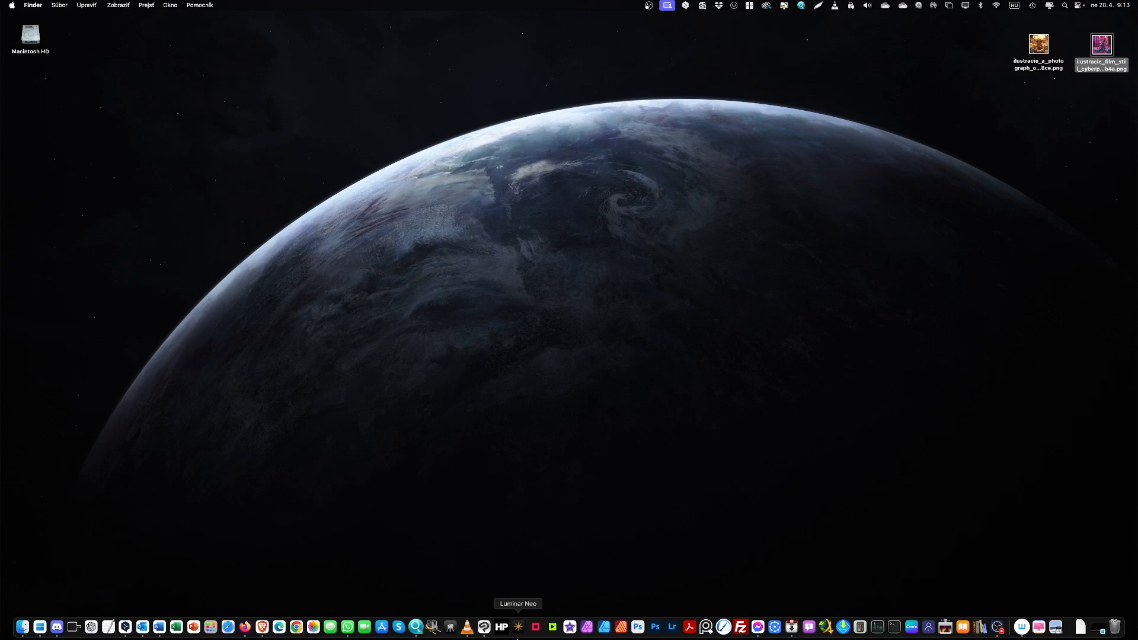
left_click(536, 631)
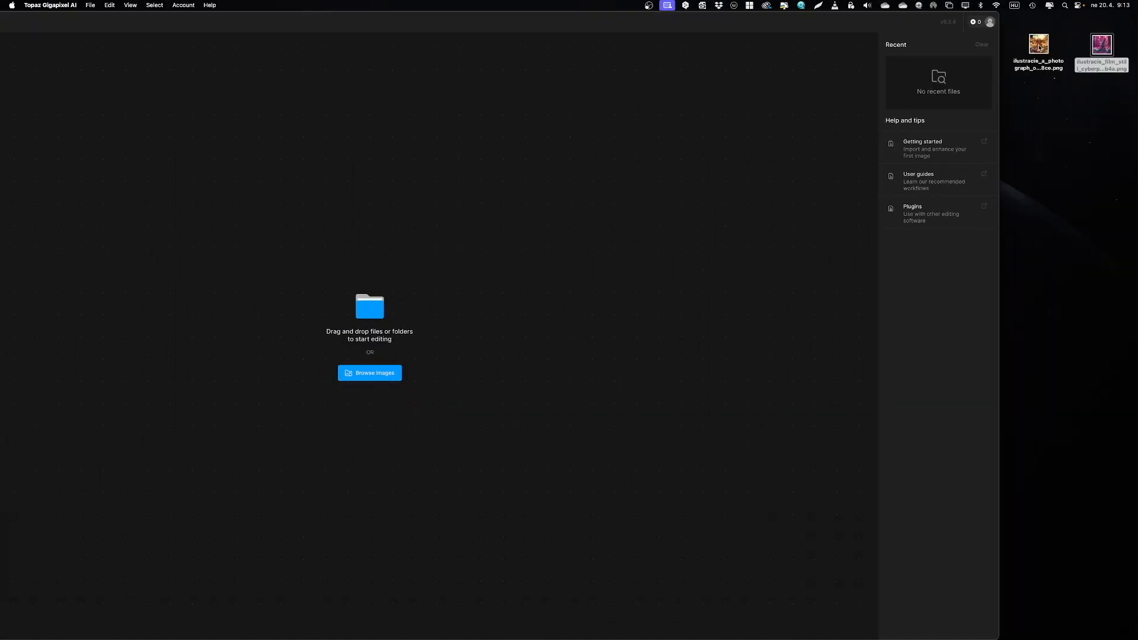
left_click_drag(1039, 48, 492, 188)
left_click_drag(560, 29, 699, 27)
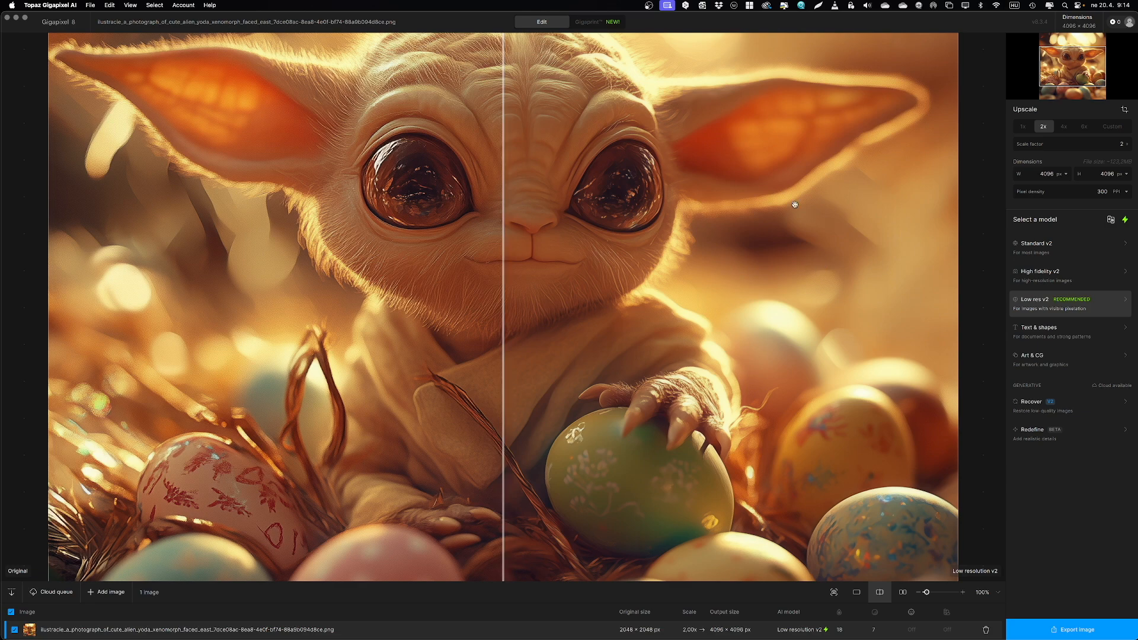
Step: Compare the original with the Low res v2 upscale around the creature's eyes and face
left_click_drag(502, 267, 413, 323)
scroll(524, 190, "up", 5)
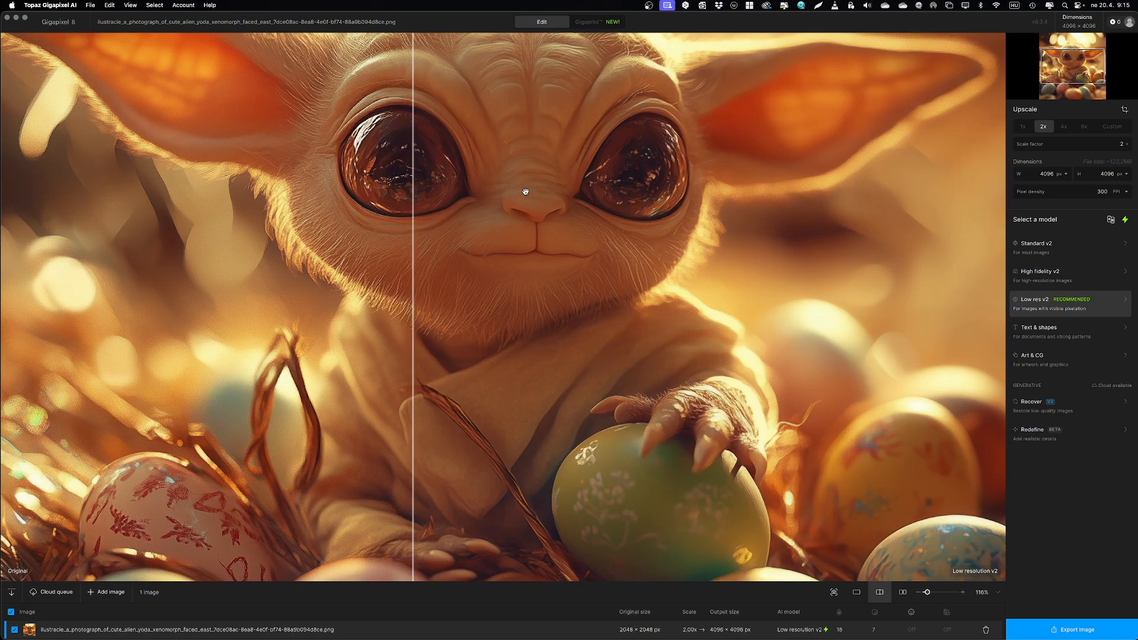
left_click_drag(531, 189, 510, 337)
left_click_drag(413, 353, 354, 356)
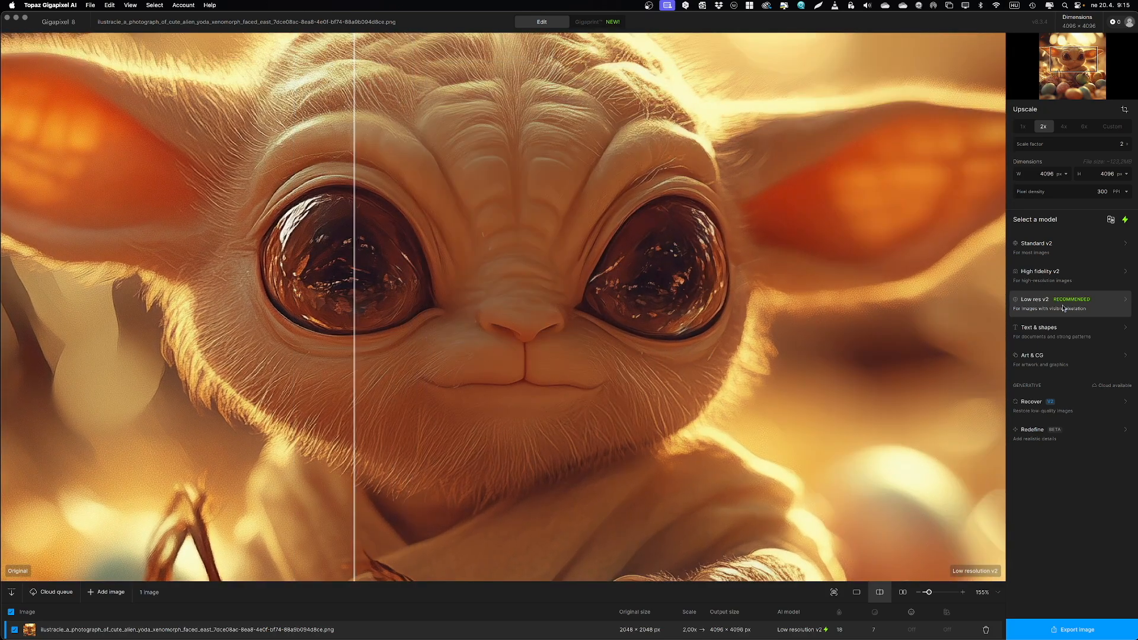
Step: Try the Standard v2 model and compare its result with the original around the creature's eye
left_click(1044, 252)
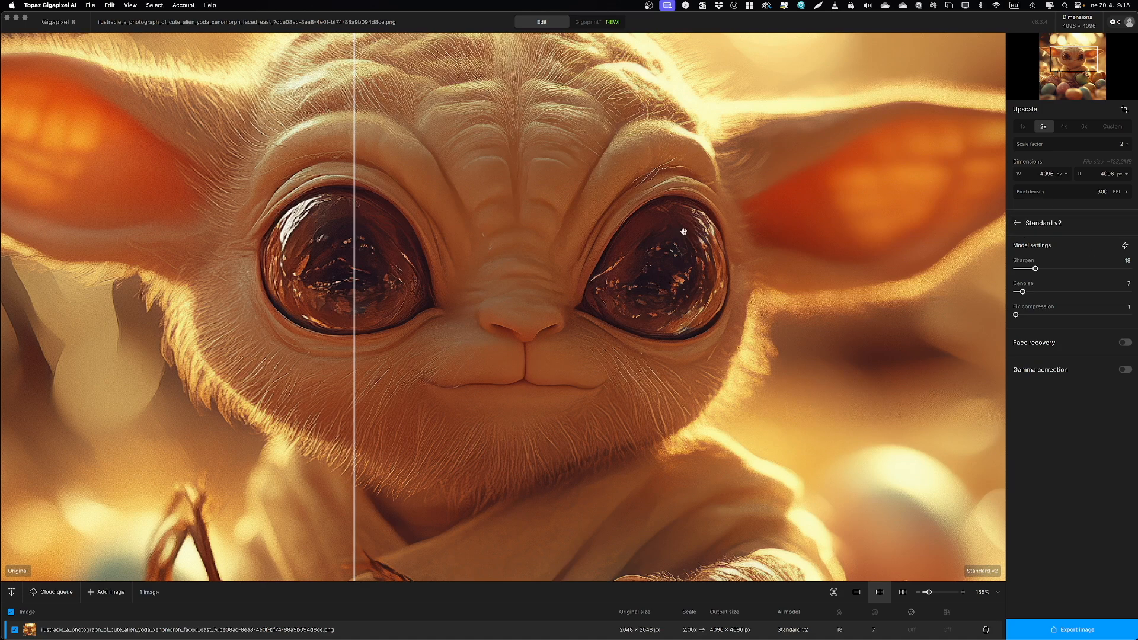
left_click_drag(354, 306, 419, 317)
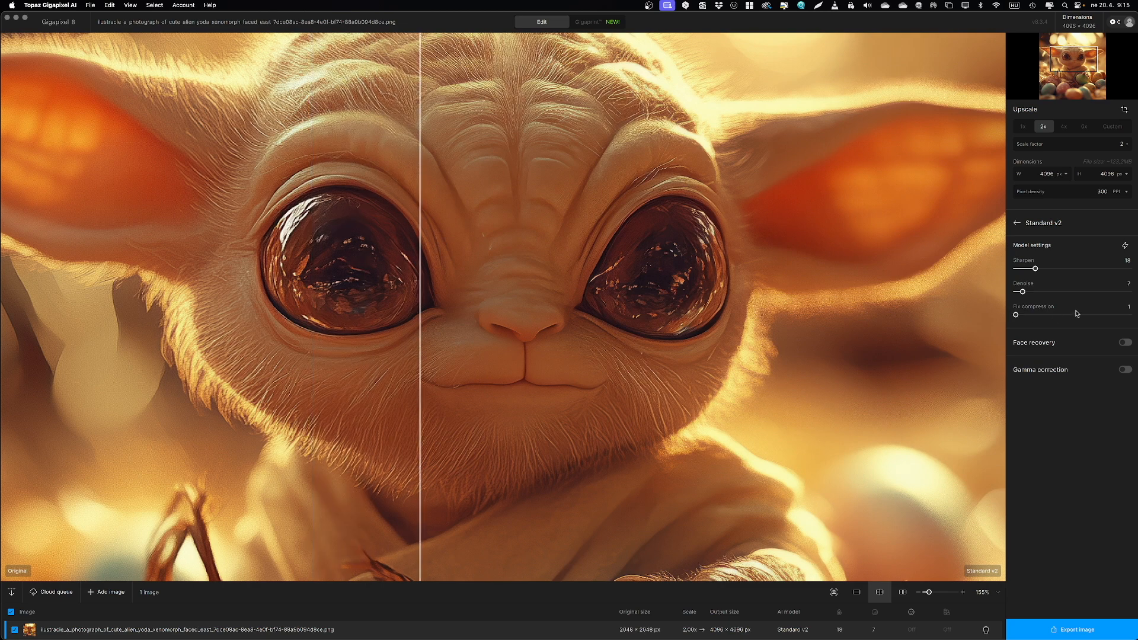
left_click(1012, 224)
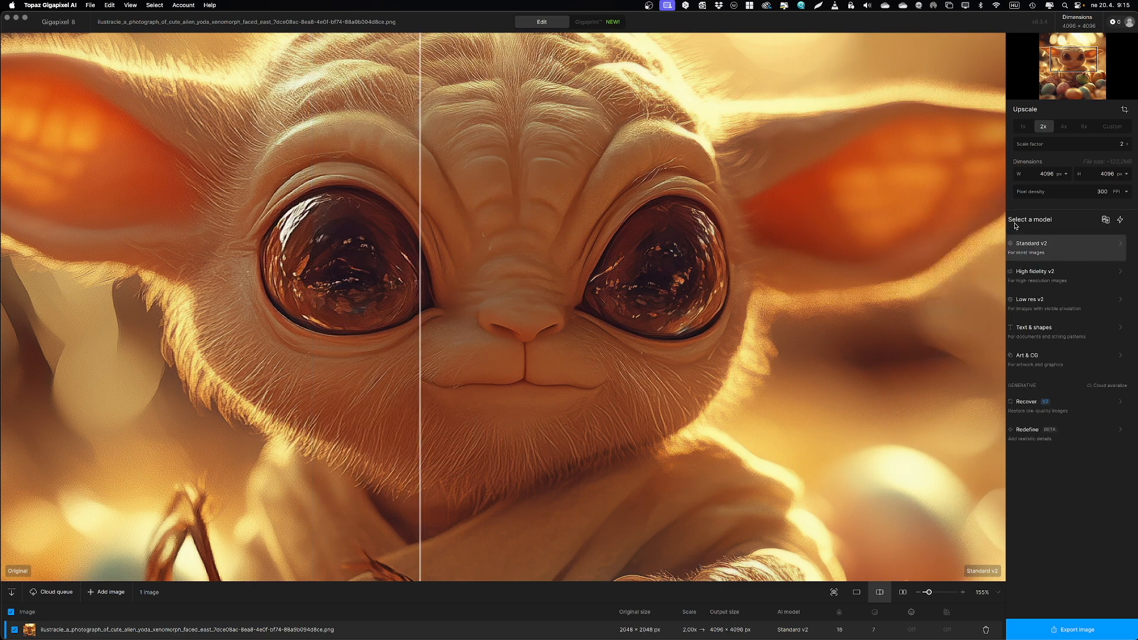
Step: Upscale the yoda image with the High fidelity v2 model, using automatic model settings and Denoise set to 10
left_click(1039, 278)
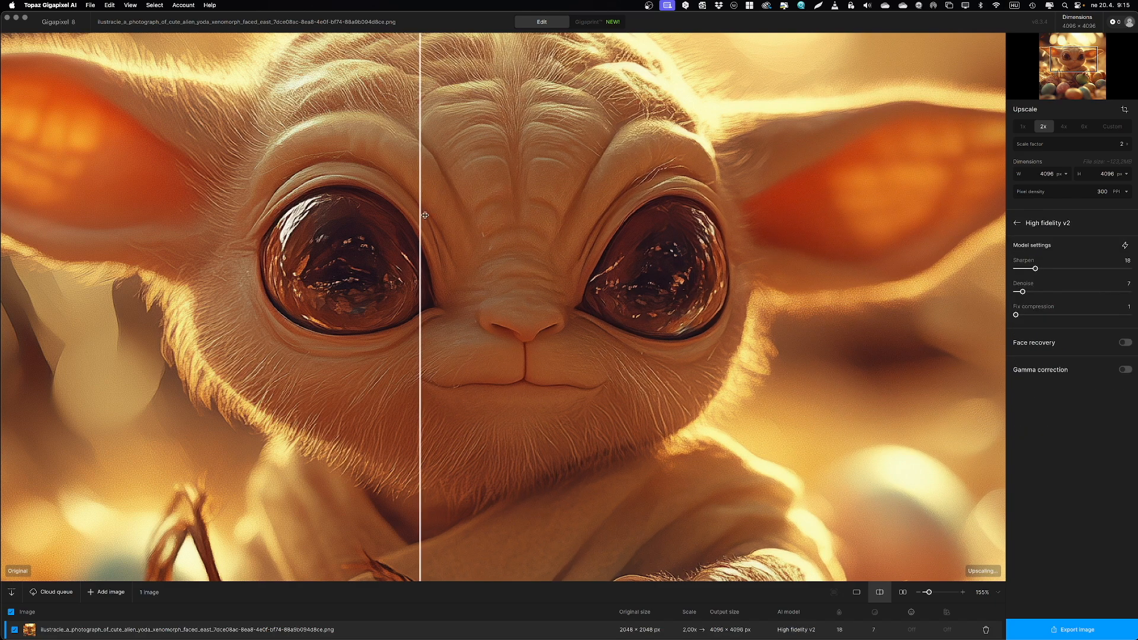
mouse_move(420, 220)
left_mouse_down()
mouse_move(838, 248)
mouse_move(277, 203)
mouse_move(661, 210)
mouse_move(247, 217)
mouse_move(549, 216)
mouse_move(439, 217)
left_mouse_up()
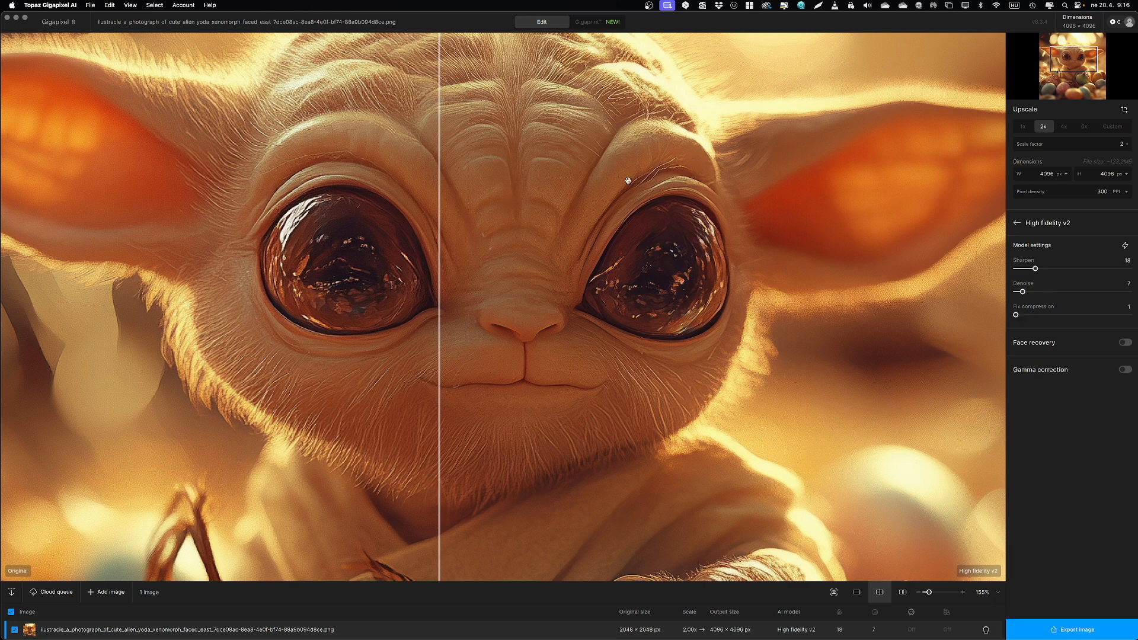
left_click_drag(438, 217, 455, 177)
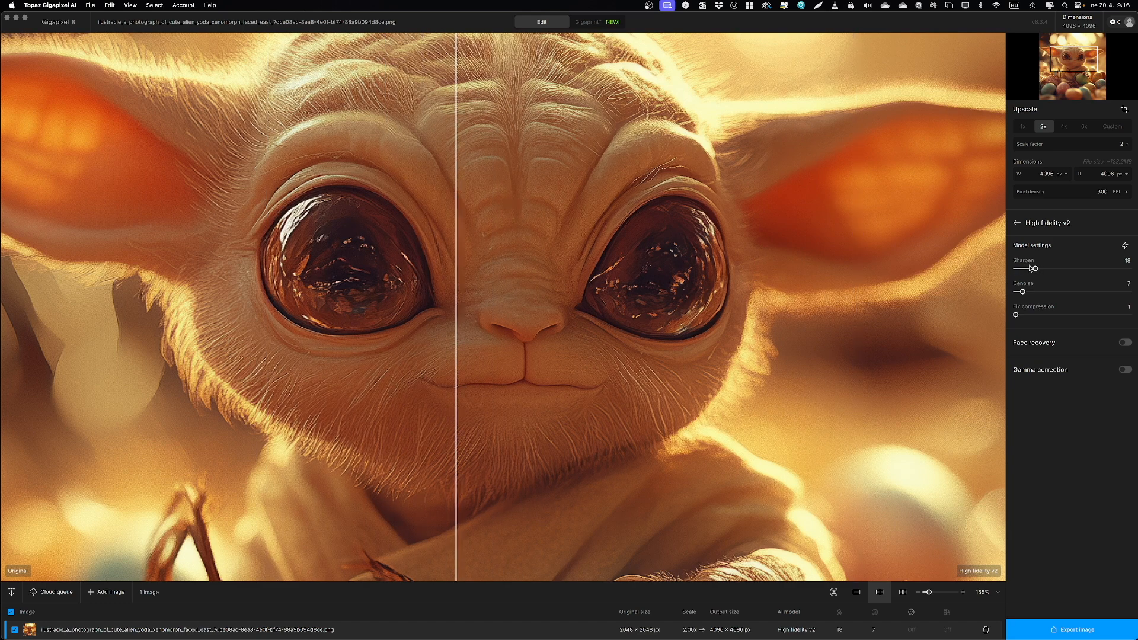
left_click(1126, 246)
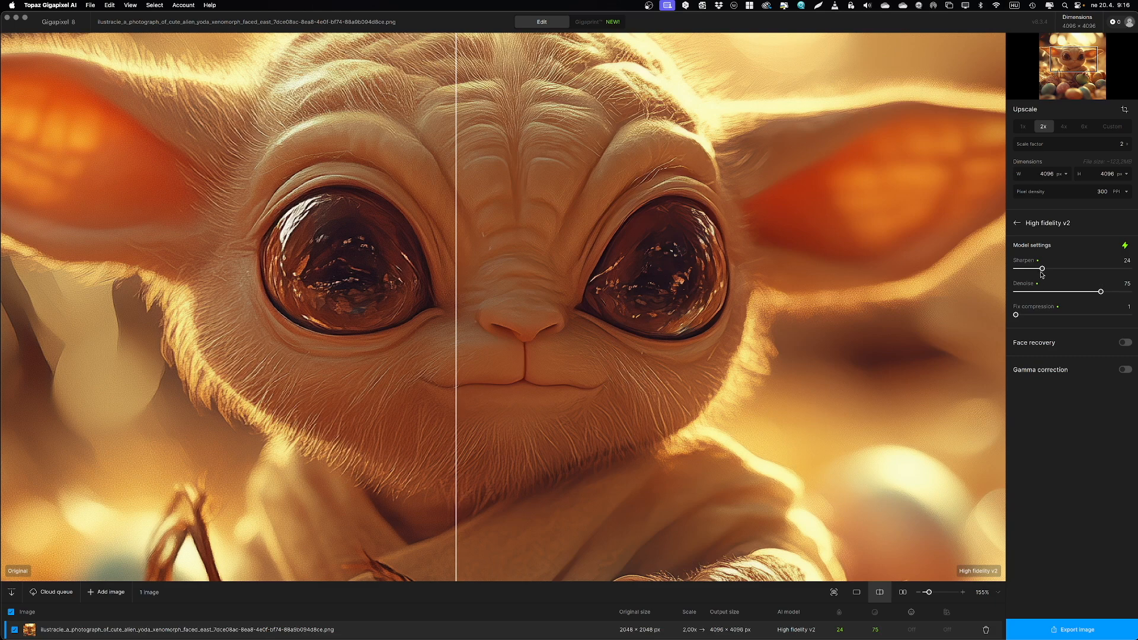
left_click(1025, 291)
Step: Export the upscaled yoda image to its original folder with the -gigapixel suffix, preserving the input format and color space
left_click(1085, 634)
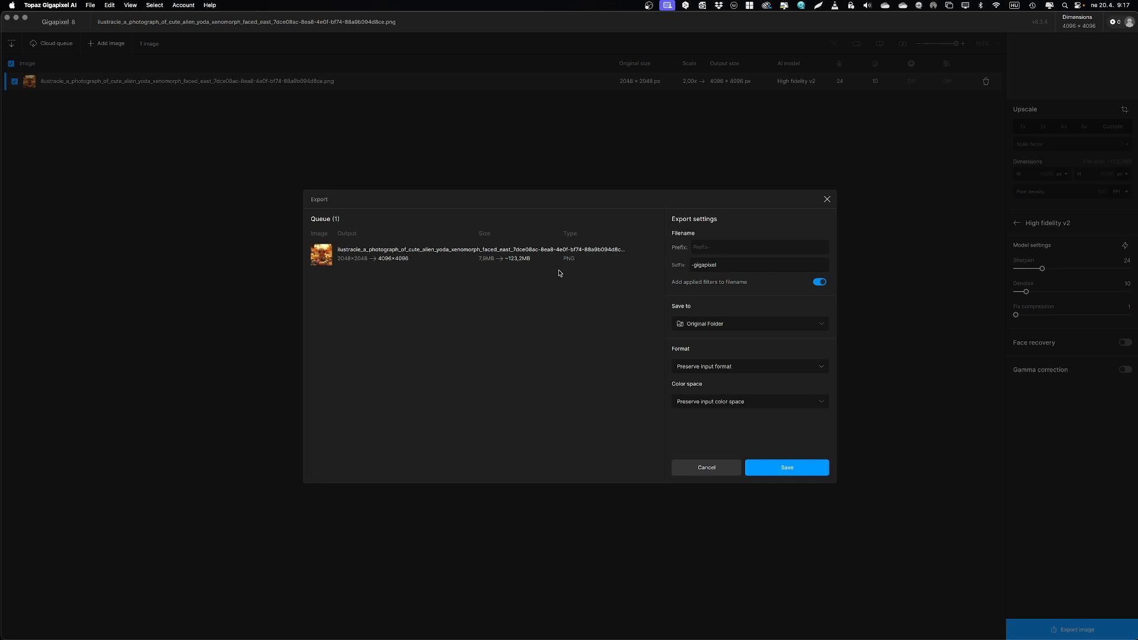
left_click(792, 473)
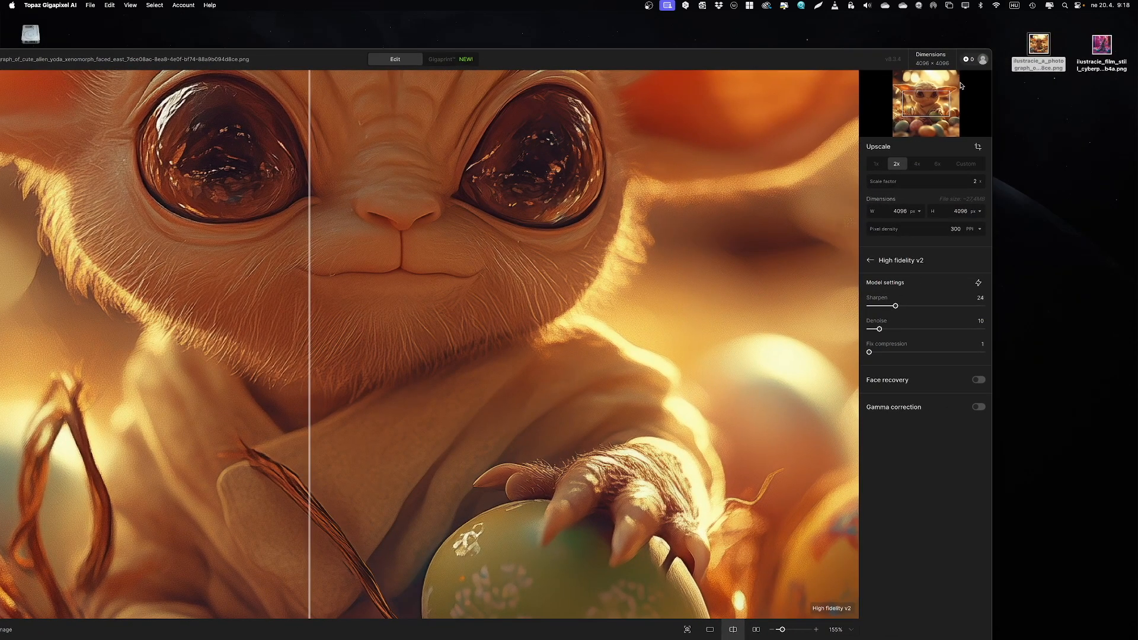
Step: Load the cyberpunk xenomorph PNG from the desktop and compare its High fidelity v2 upscale with the original at the face
left_click_drag(1101, 44, 579, 277)
left_click_drag(520, 62, 665, 25)
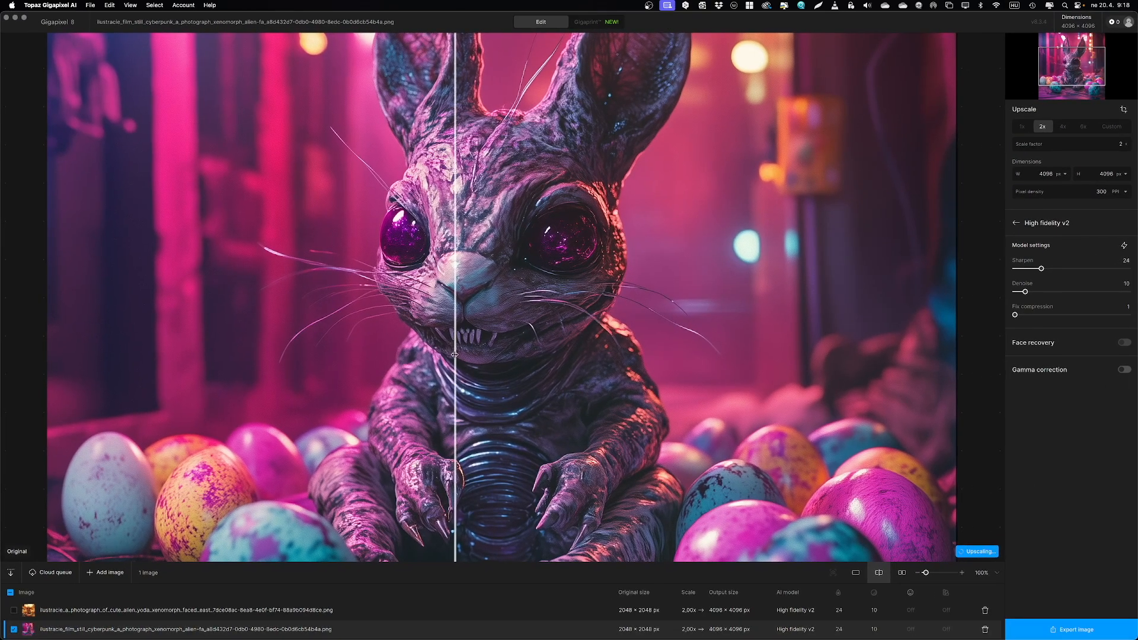
left_click_drag(455, 357, 391, 379)
scroll(390, 378, "up", 5)
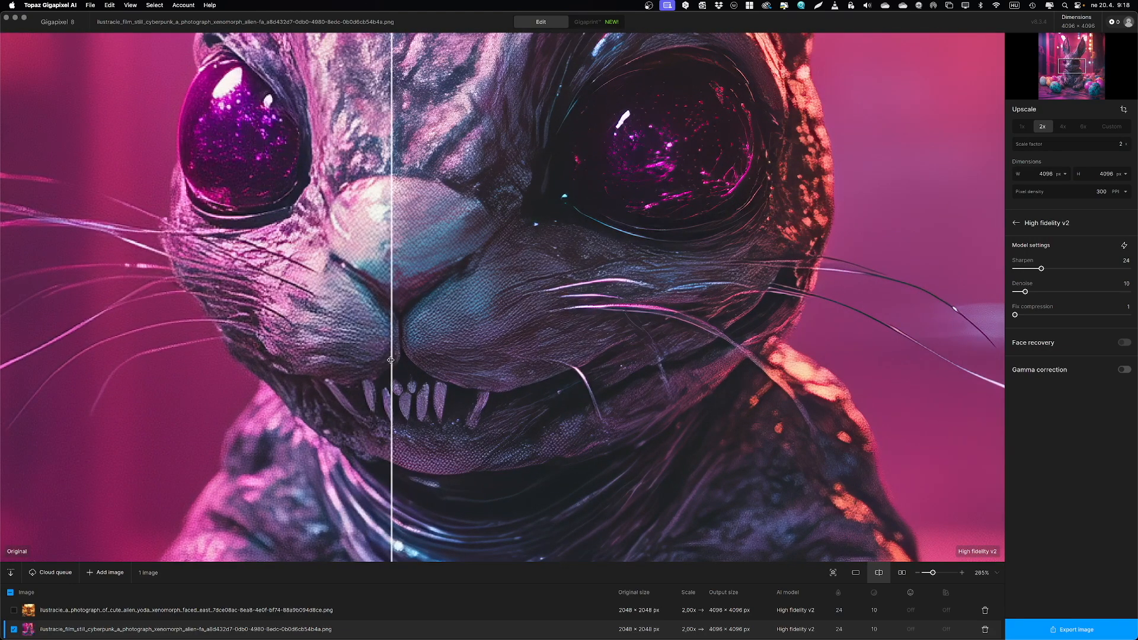
left_click_drag(391, 360, 142, 365)
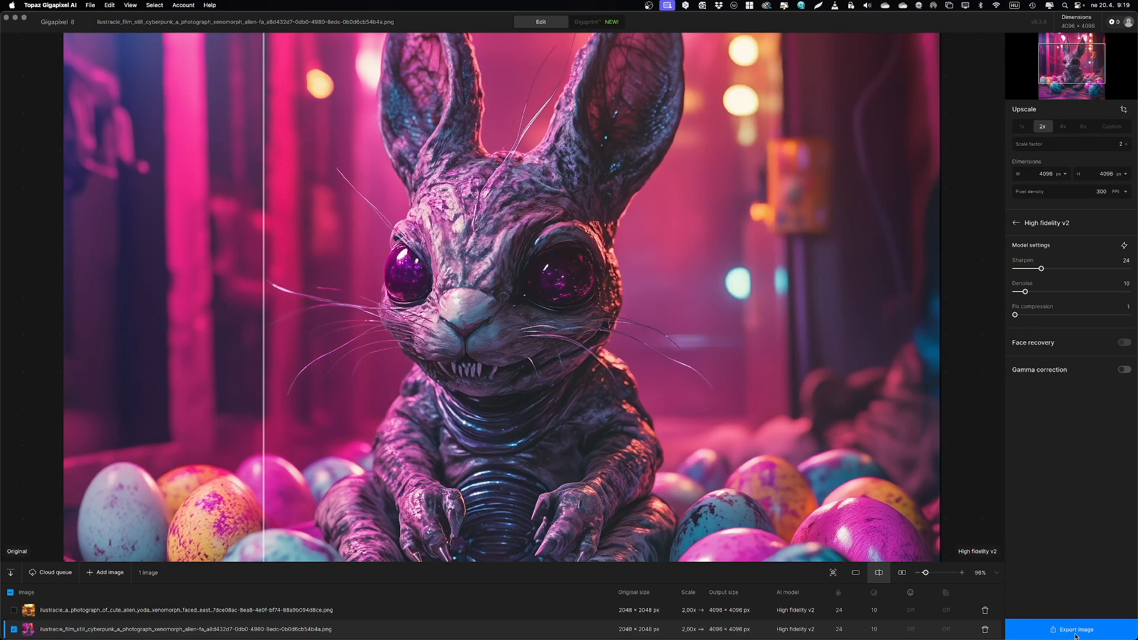
Step: Export the upscaled cyberpunk image to its original folder with the -gigapixel suffix, preserving the input format and color space
left_click(1076, 630)
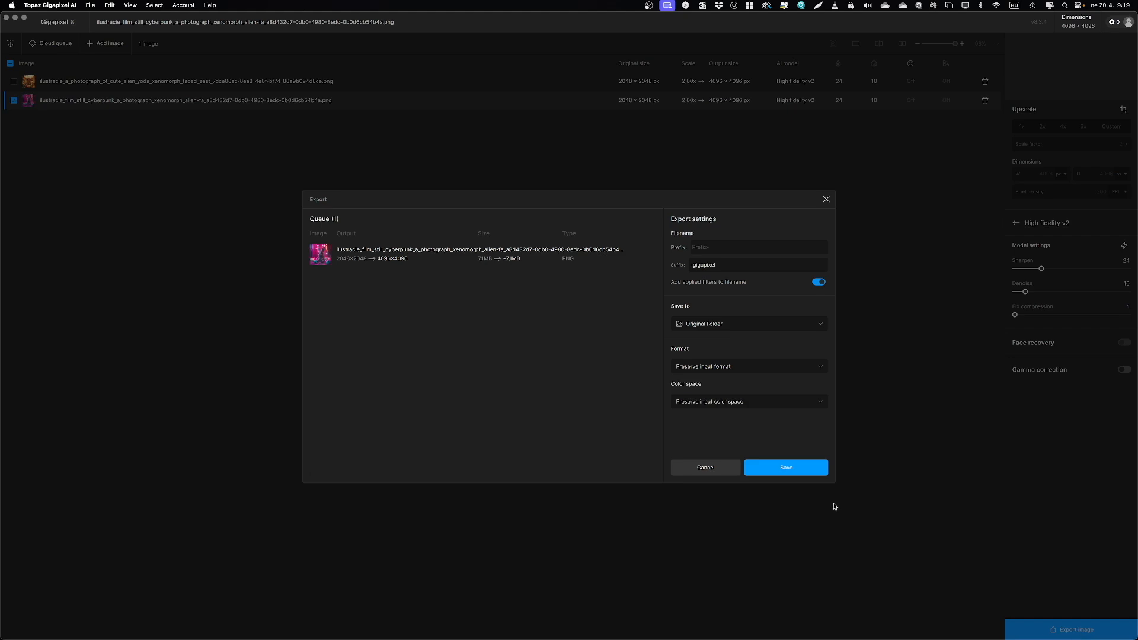
left_click(804, 469)
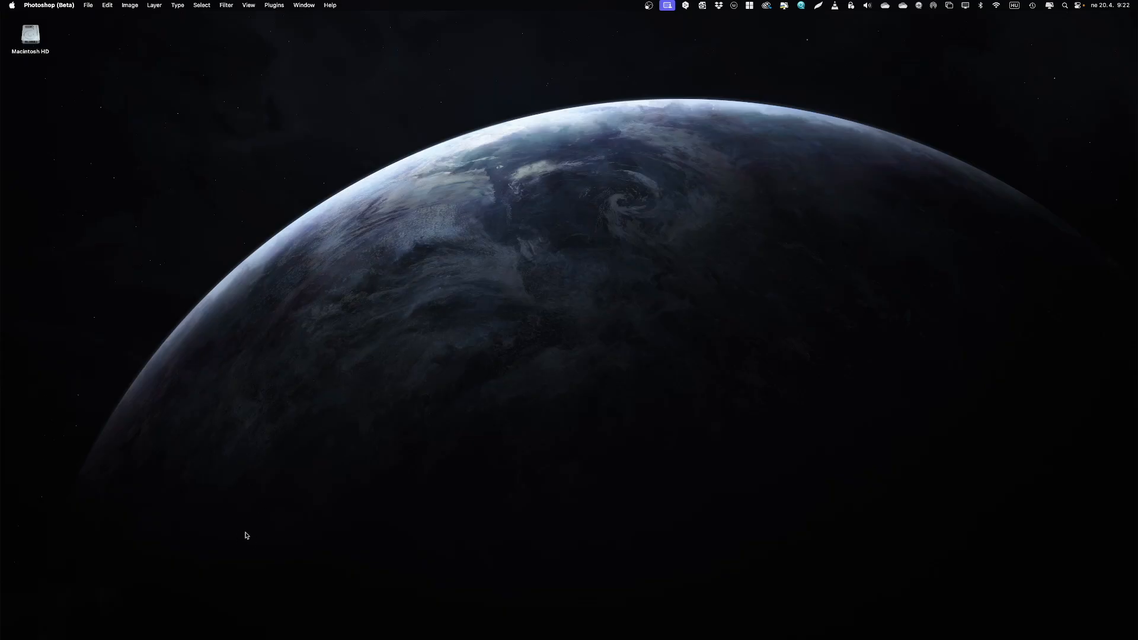
Step: Switch to Photoshop (Beta) and duplicate the Background layer of the upscaled yoda image
mouse_move(211, 637)
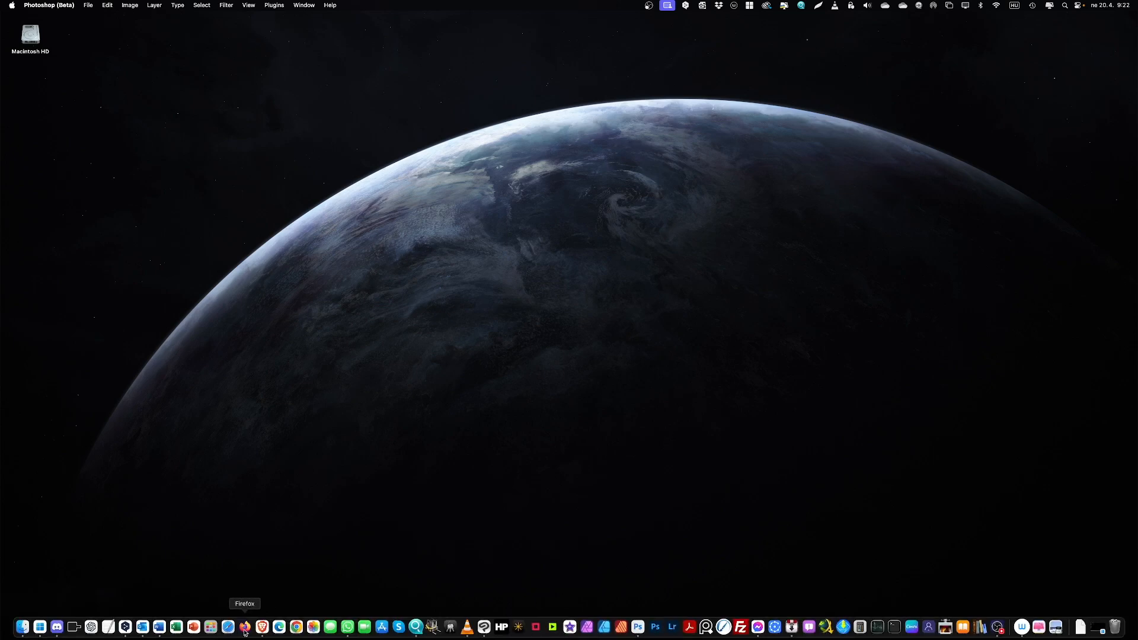
left_click(638, 630)
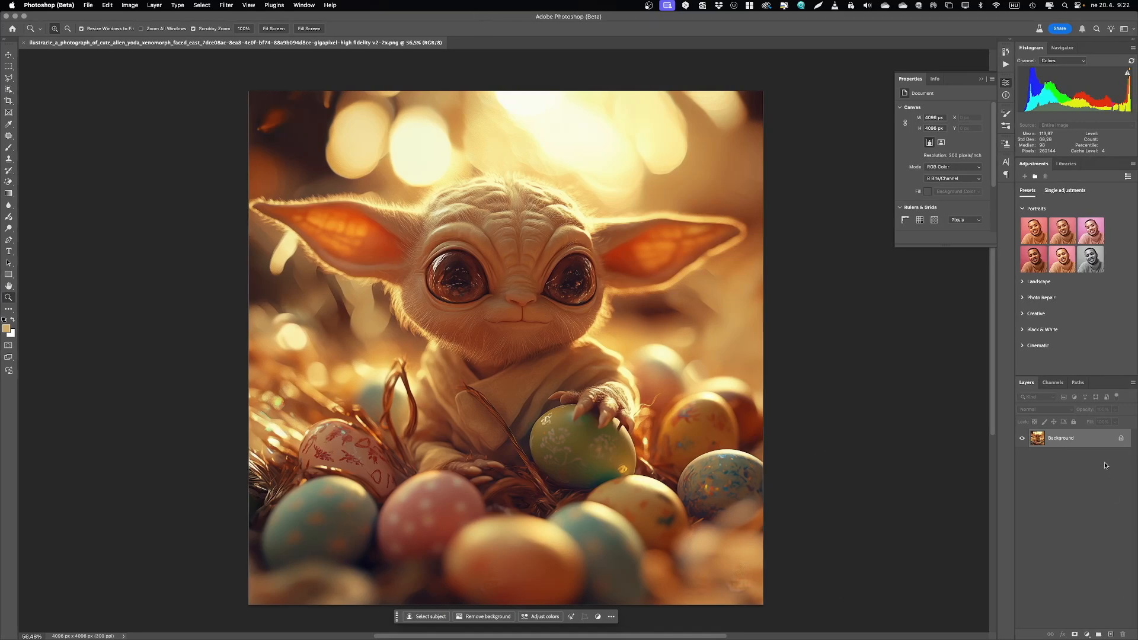
left_click_drag(1098, 440, 1111, 635)
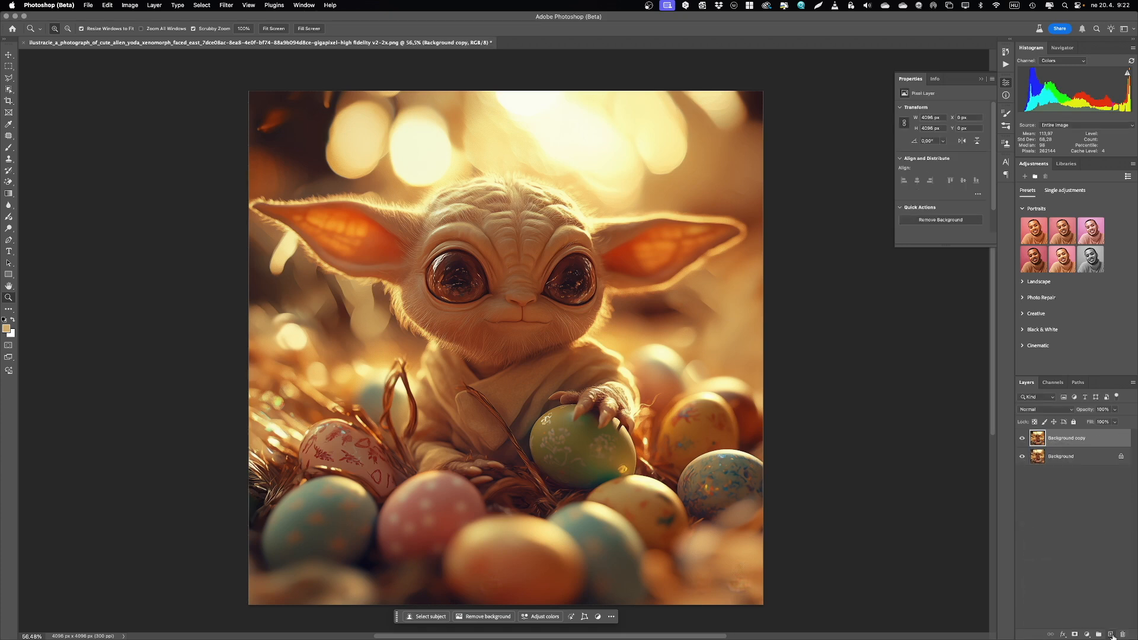
Step: Open the Camera Raw Filter on the duplicate layer and toggle the Auto adjustment to compare its Light settings with the unedited image
left_click(225, 5)
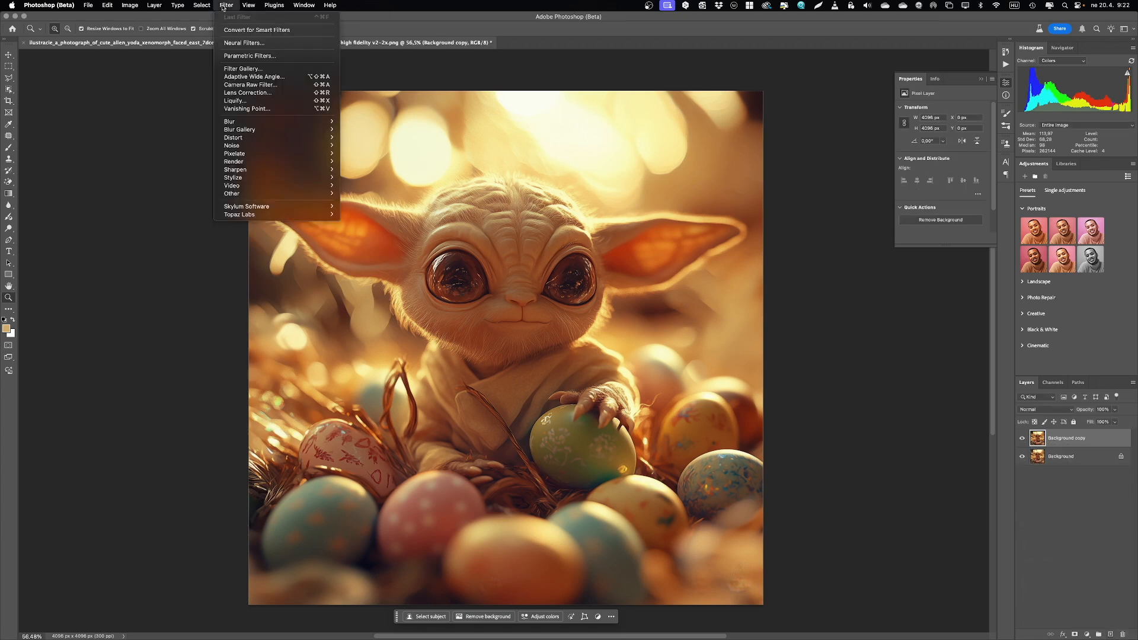
left_click(261, 86)
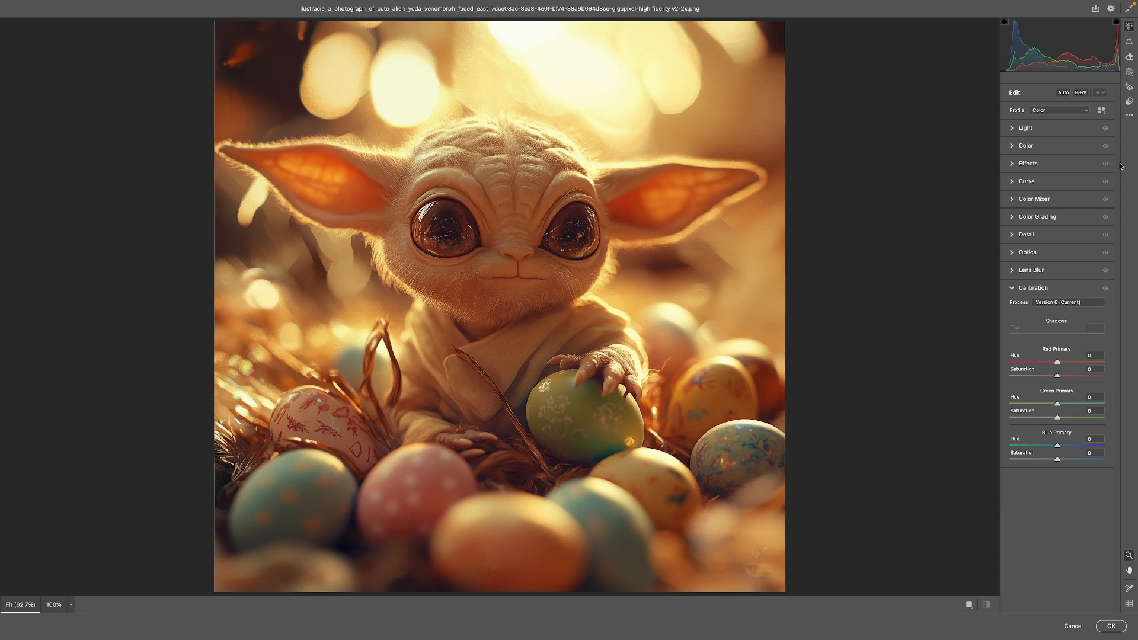
left_click(1063, 93)
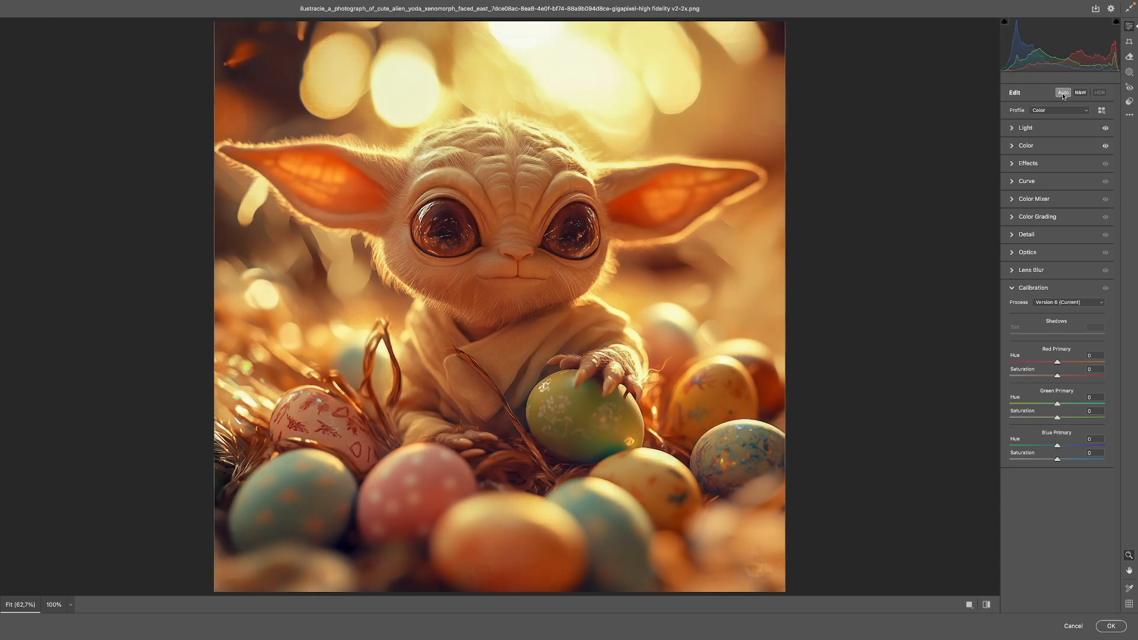
left_click(1011, 128)
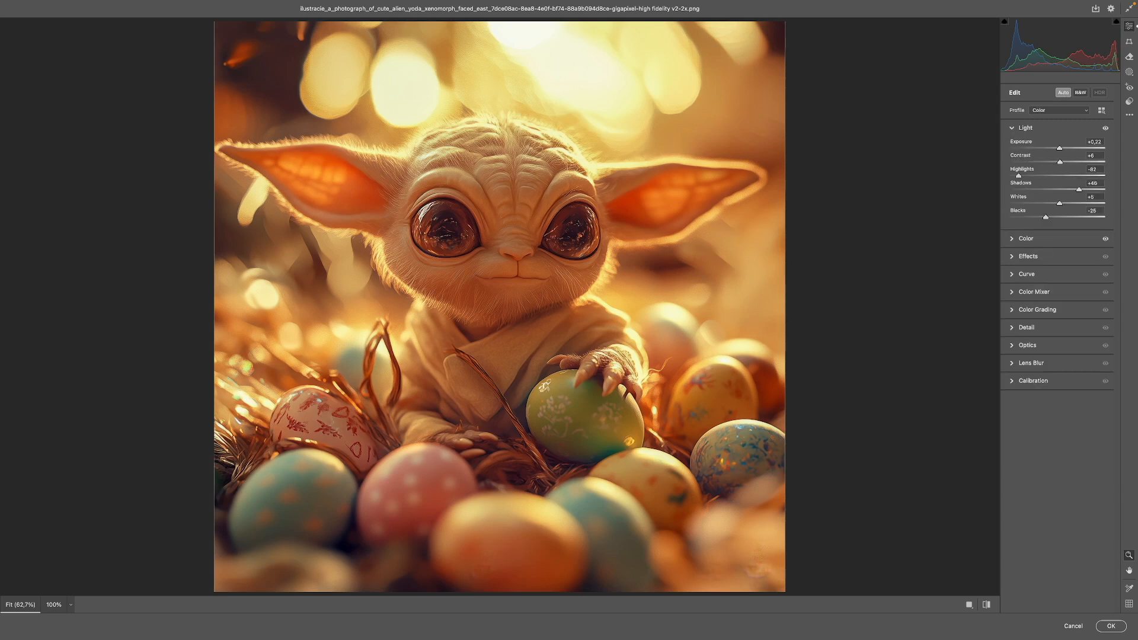
left_click(1060, 93)
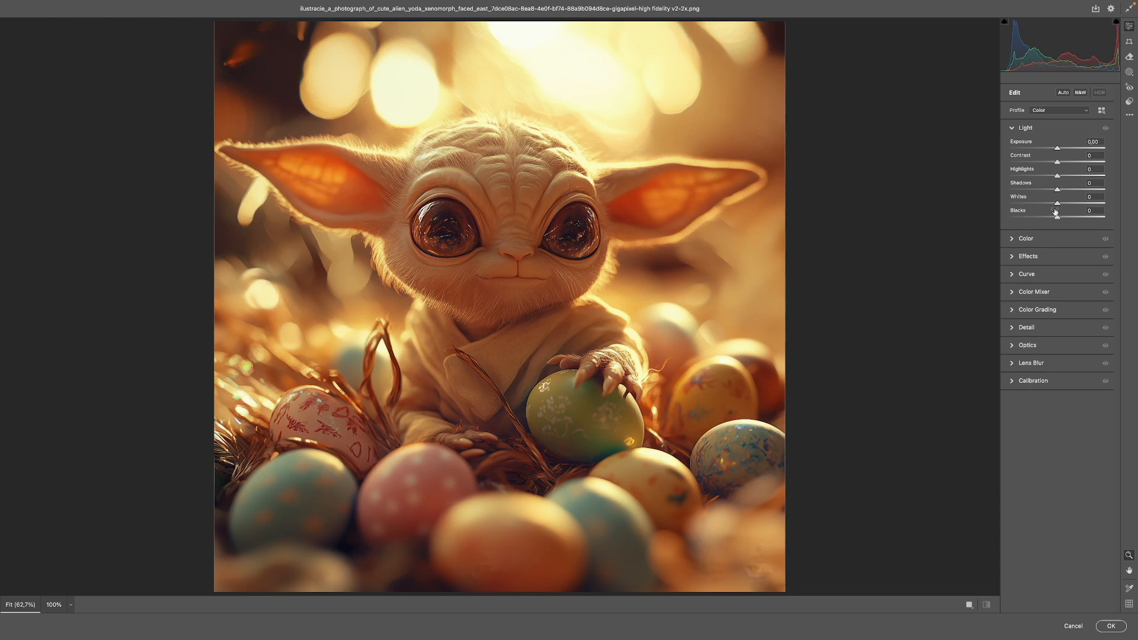
left_click(1064, 93)
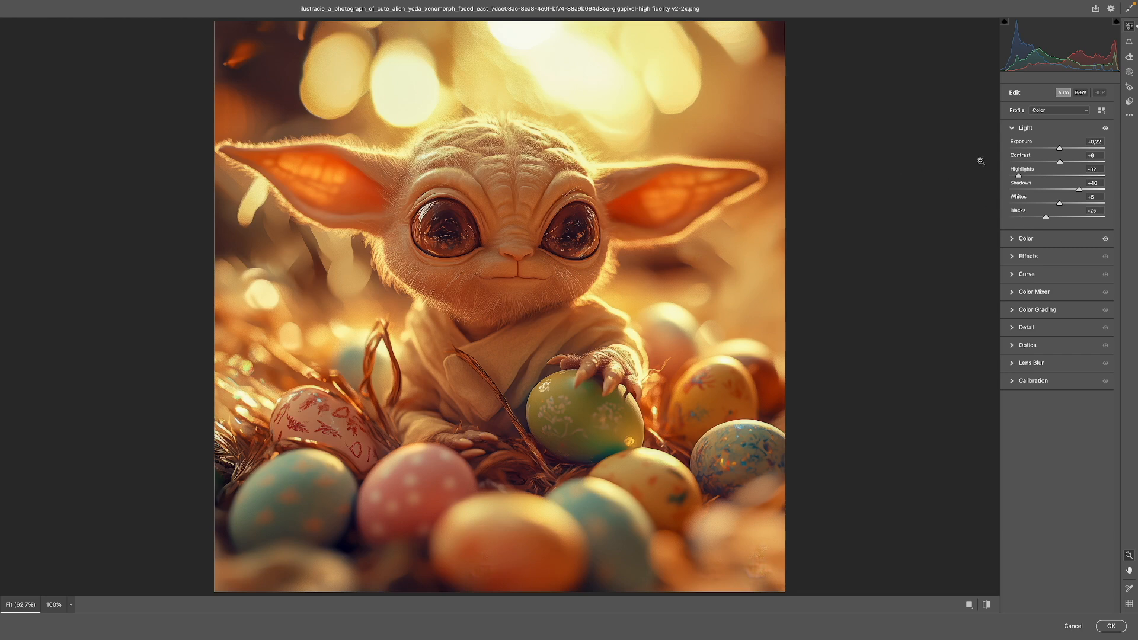
left_click(1063, 93)
left_click(1064, 93)
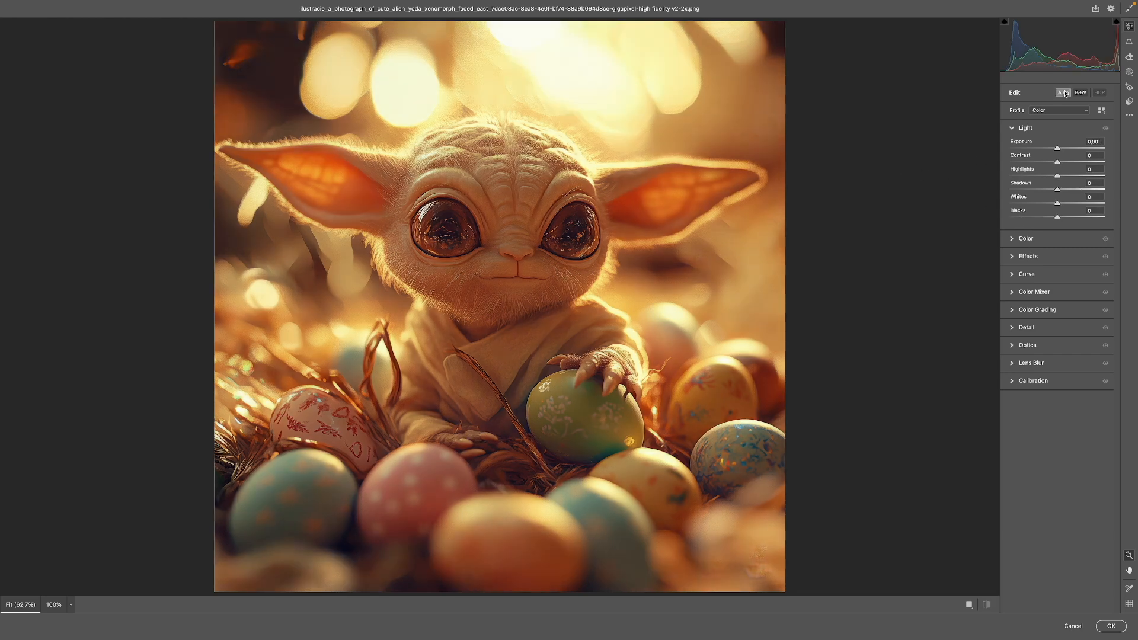
Step: Toggle the Auto adjustment to compare the yoda image before and after, leaving Auto applied
left_click(1064, 93)
left_click(1064, 93)
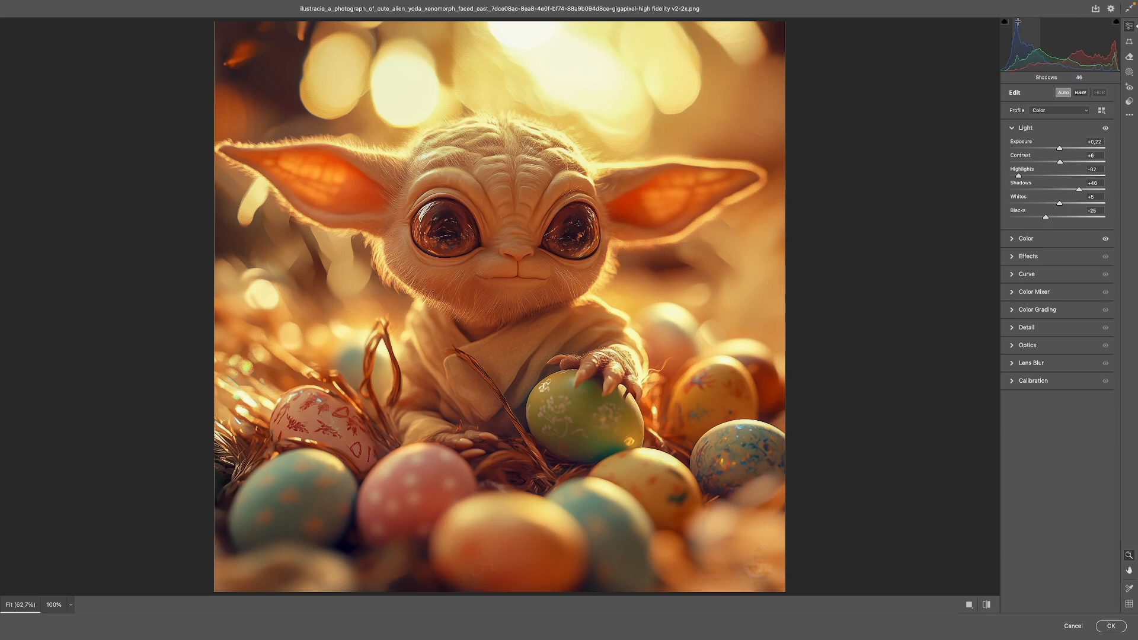
left_click(1064, 95)
left_click(1064, 94)
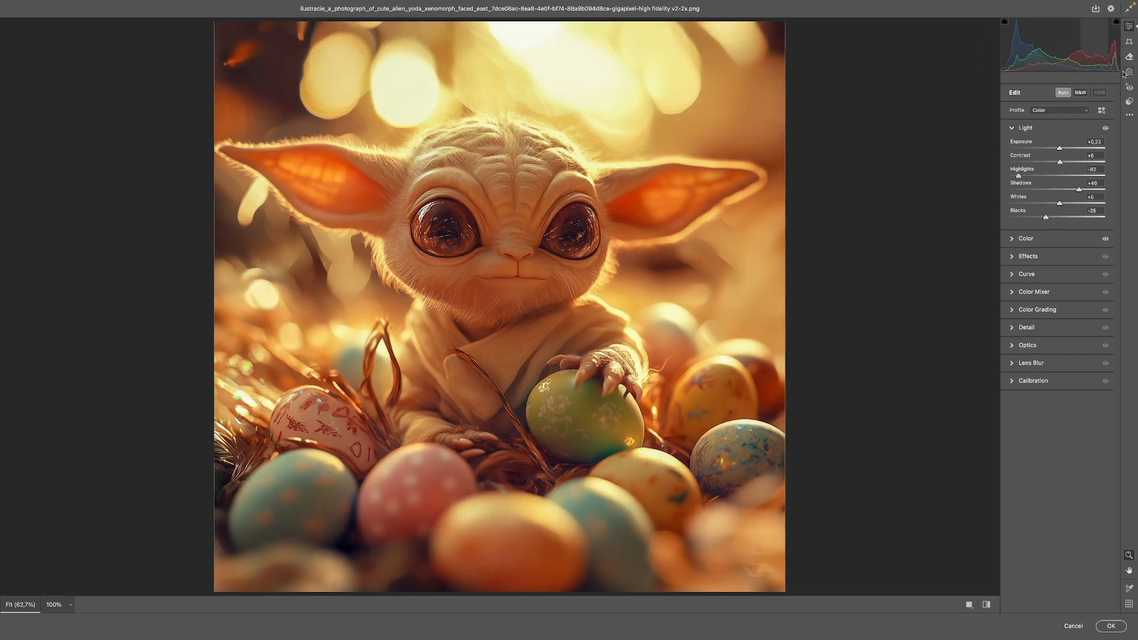
Step: Set the yoda image's color Saturation to +1 and Temperature to +8
left_click(1013, 239)
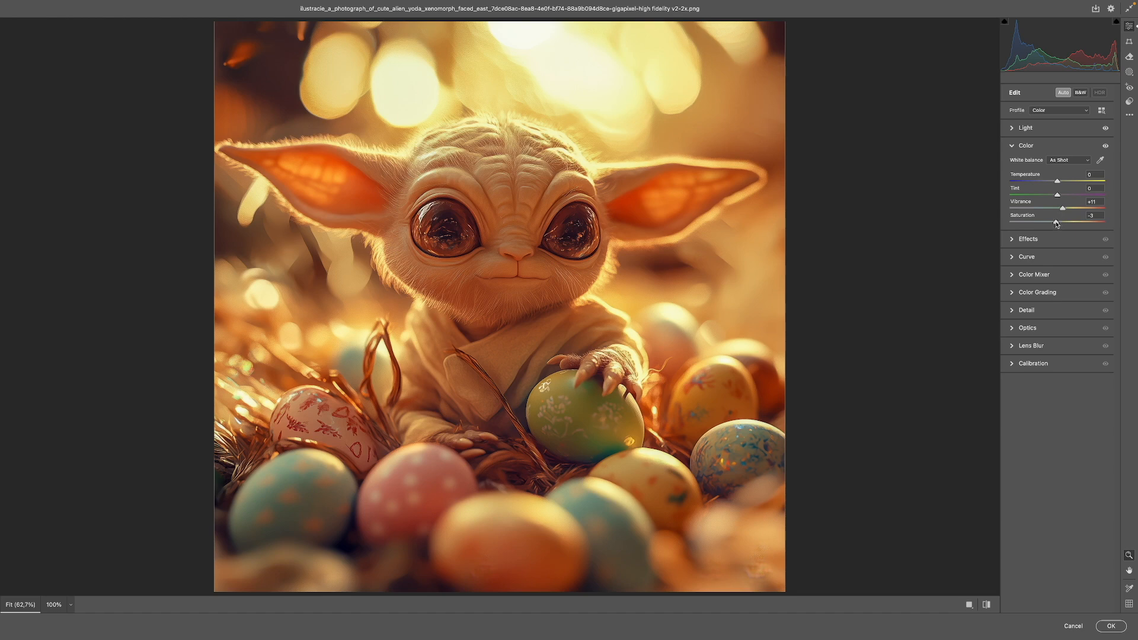
left_click_drag(1055, 223, 1057, 222)
left_click_drag(1057, 181, 1061, 181)
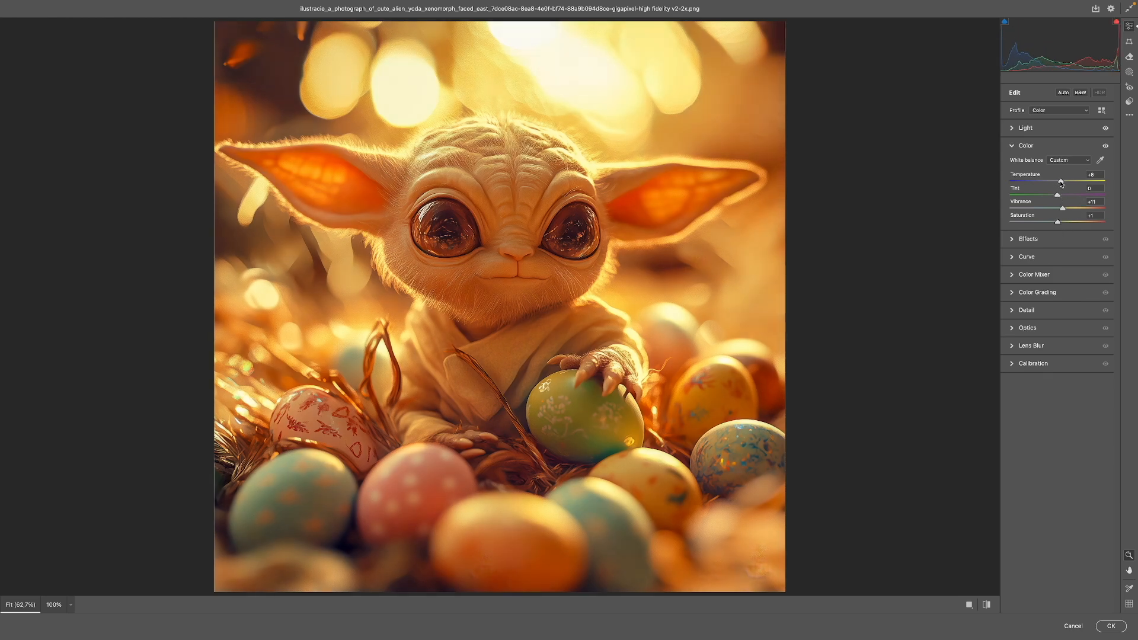
Step: Add a -9 vignette and grain of 12 with size 24 and roughness 22 to the yoda image
left_click(1013, 239)
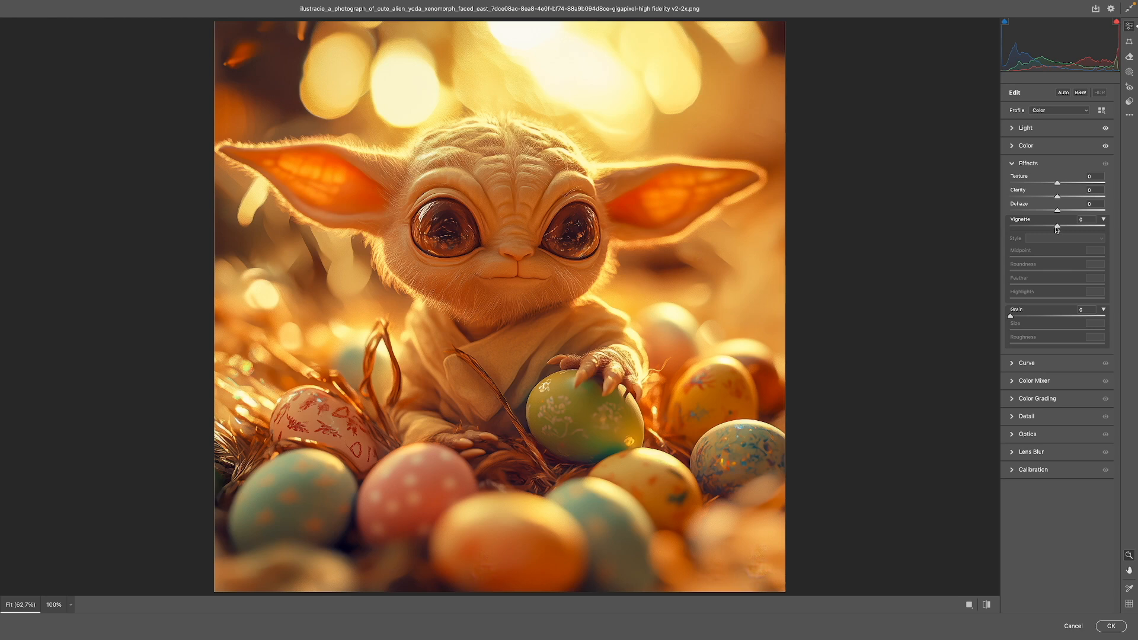
left_click_drag(1057, 227, 1053, 227)
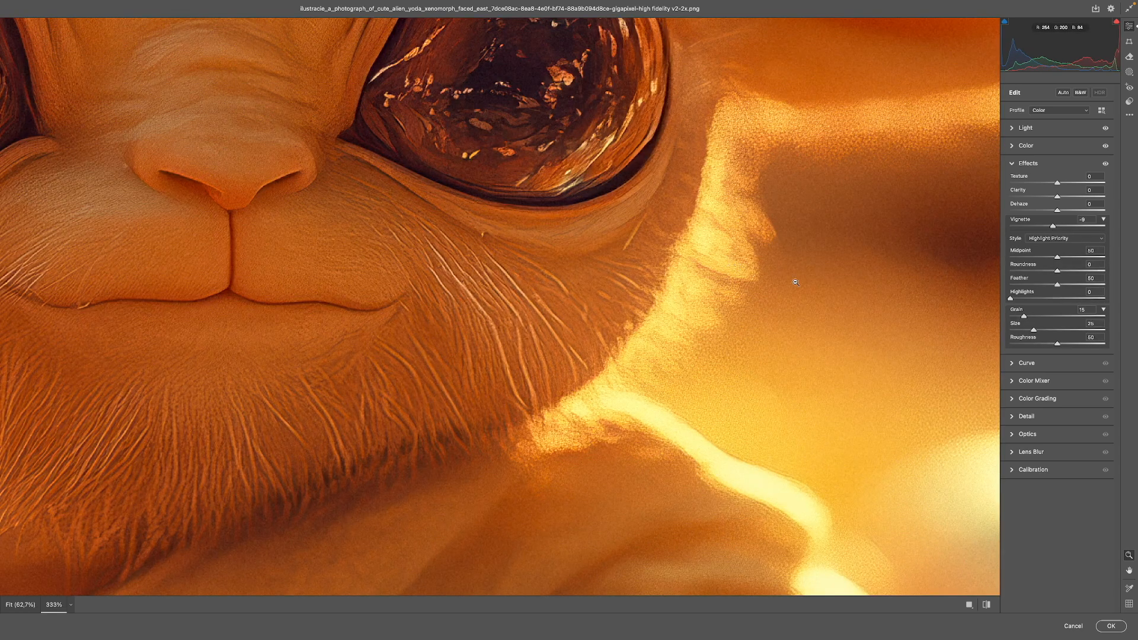
left_click_drag(1029, 318, 1021, 321)
left_click_drag(1032, 330, 1103, 333)
left_click_drag(970, 377, 495, 207)
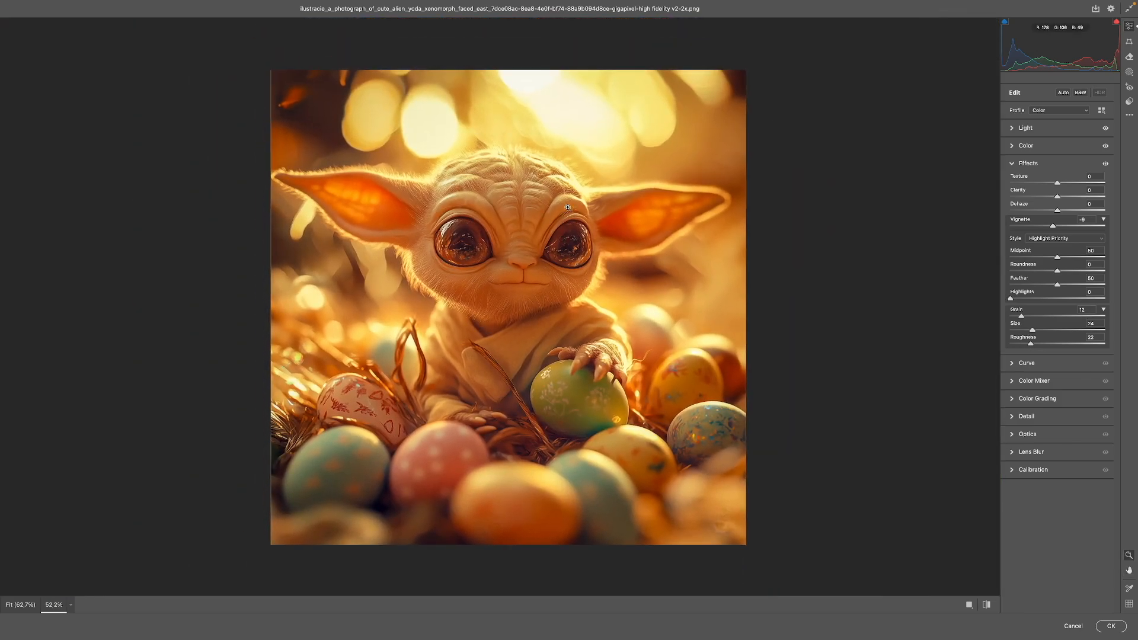
Step: Review the whole yoda image and apply the Camera Raw edits to the duplicate layer
left_click_drag(527, 239, 584, 201)
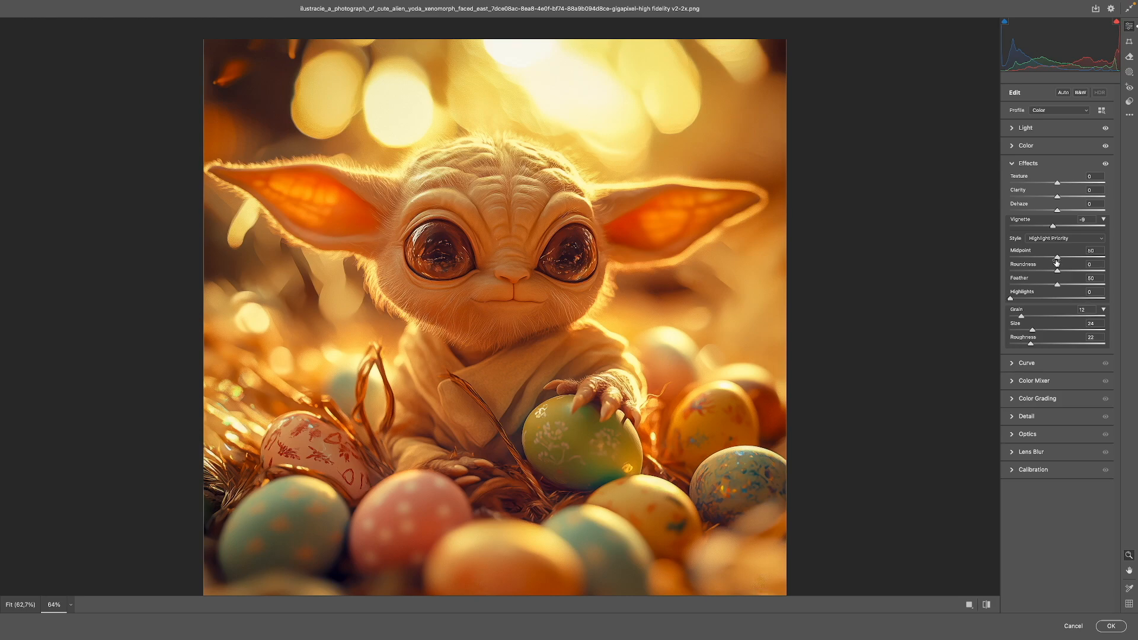
mouse_move(635, 193)
left_mouse_down()
mouse_move(793, 154)
mouse_move(569, 188)
mouse_move(624, 186)
left_mouse_up()
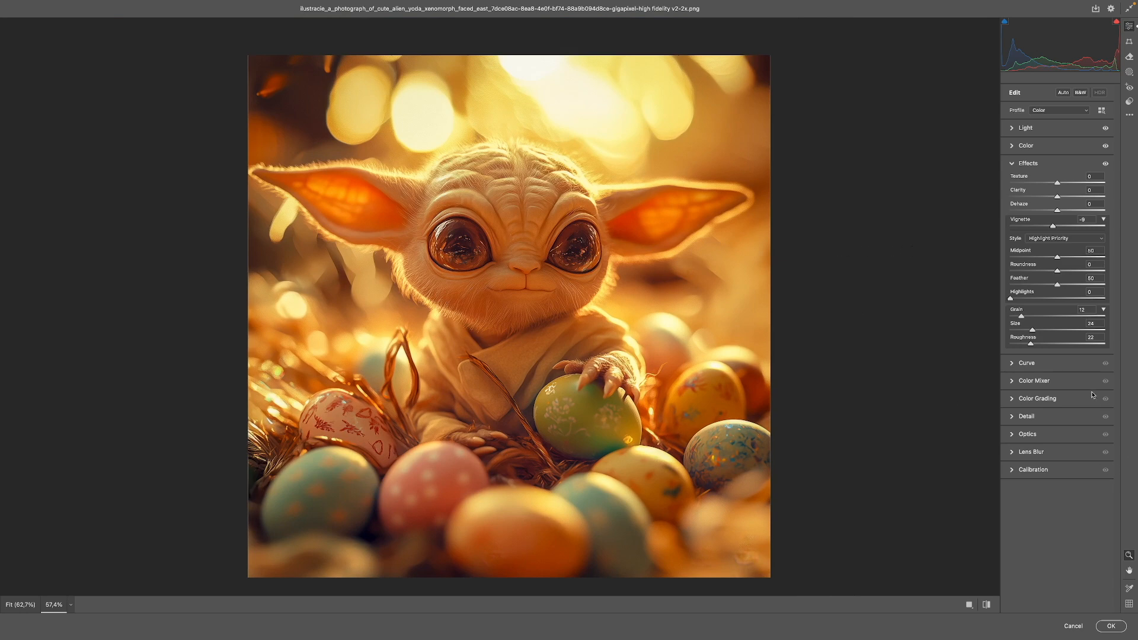
left_click(1011, 364)
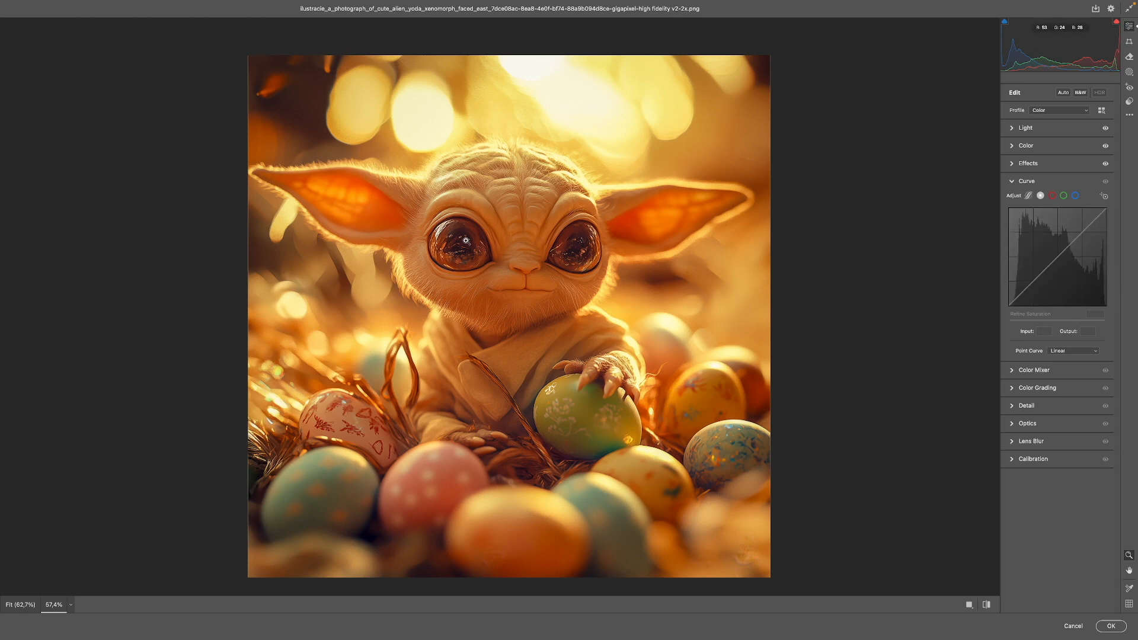
left_click(1112, 626)
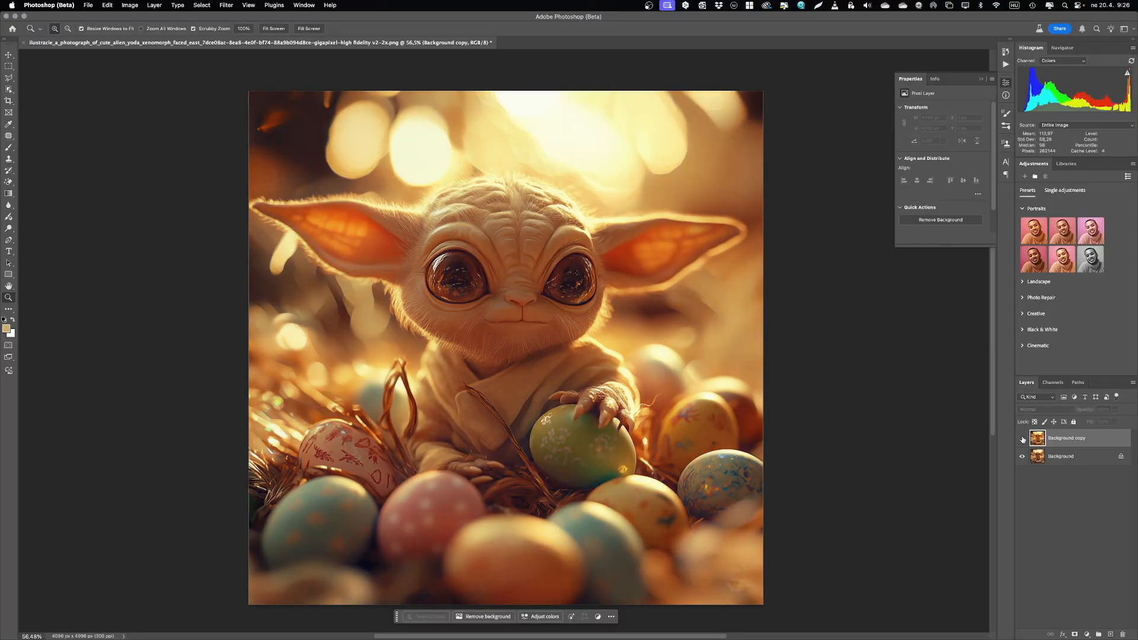
Step: Toggle the visibility of the Background copy layer to compare the edited yoda image with the original
left_click(1022, 439)
left_click(1023, 439)
left_click(1023, 439)
left_click(1022, 440)
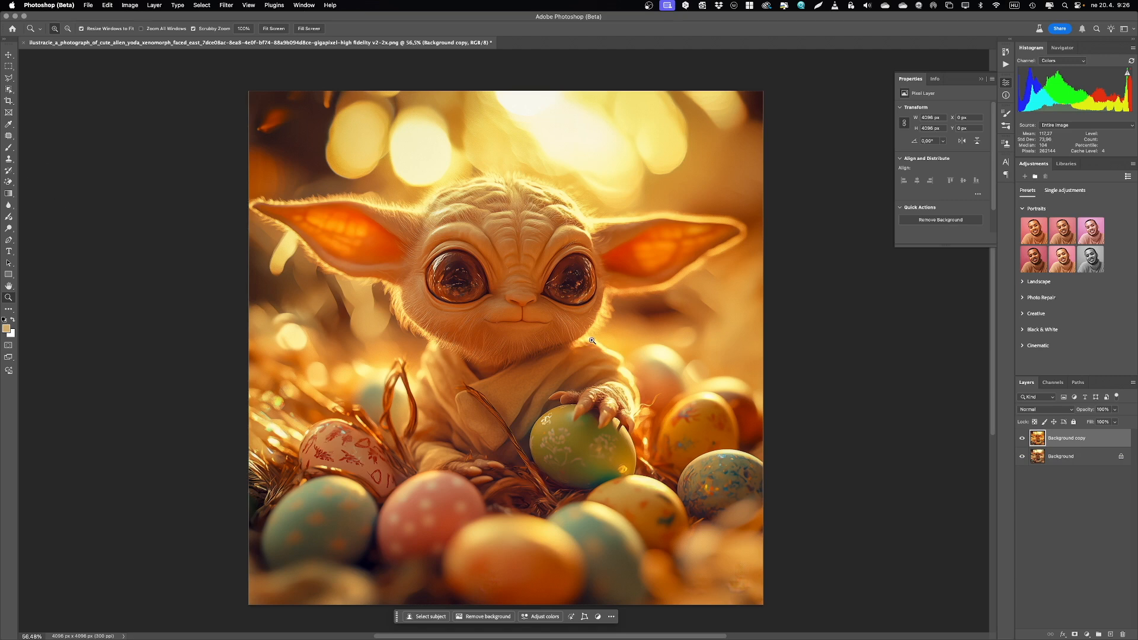
Step: Save the yoda image flattened to a single Background layer and close it
key("BackSpace")
key("super+s")
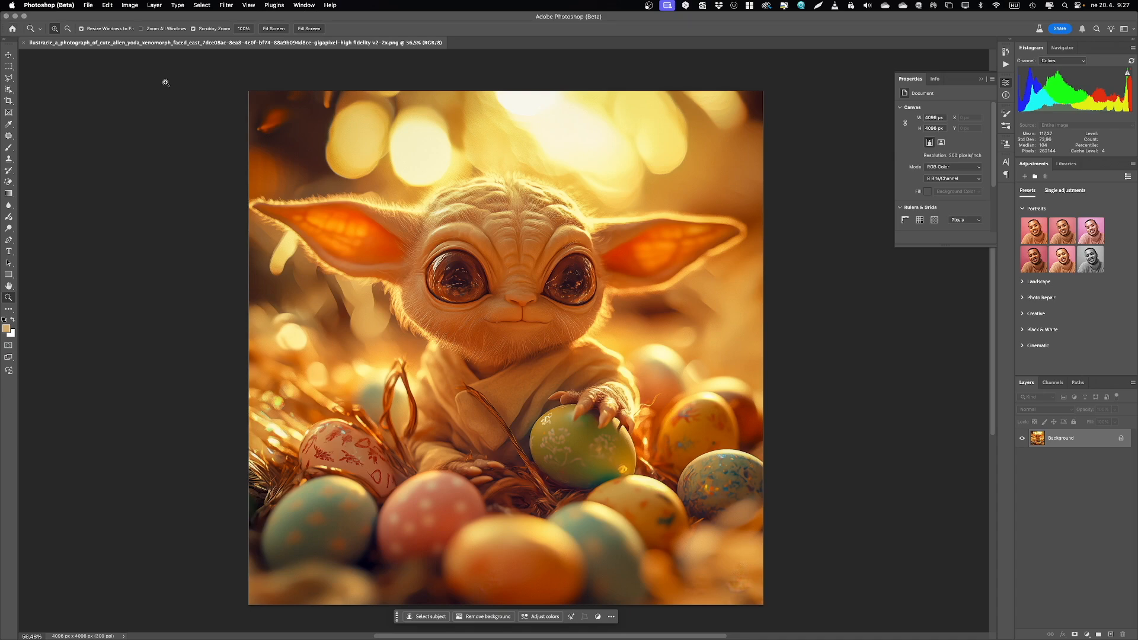
key("super+w")
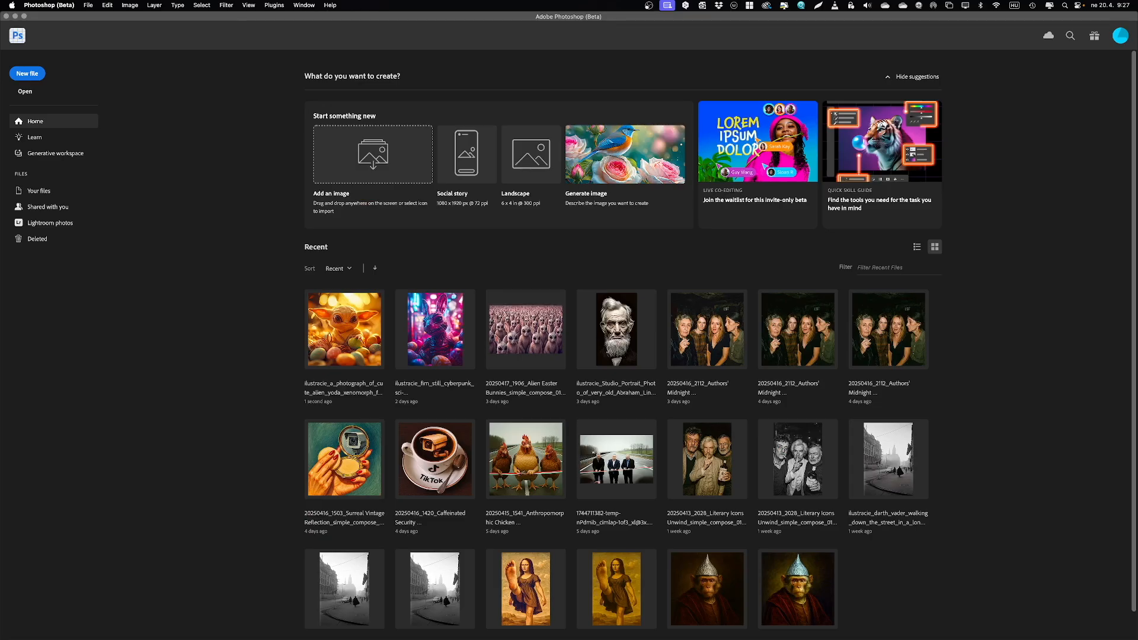
Step: Open the upscaled cyberpunk PNG and duplicate its Background layer
left_click_drag(397, 152, 397, 154)
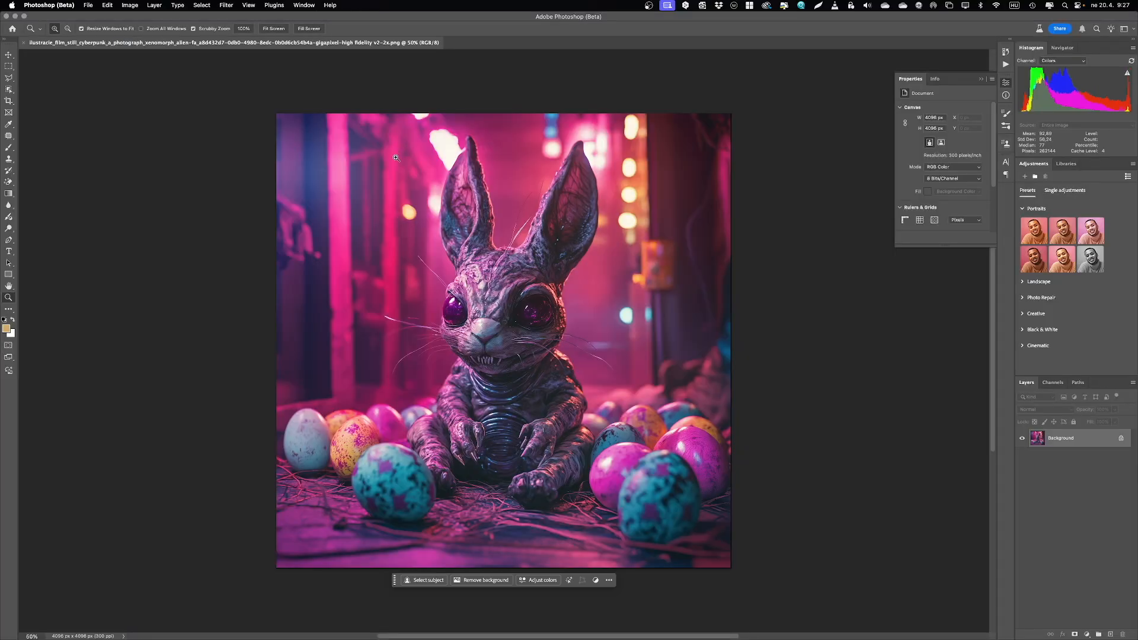
key("super+0")
left_click_drag(1102, 443, 1110, 634)
Step: Open the Camera Raw Filter on the cyberpunk duplicate layer and apply the Auto adjustment
left_click(225, 5)
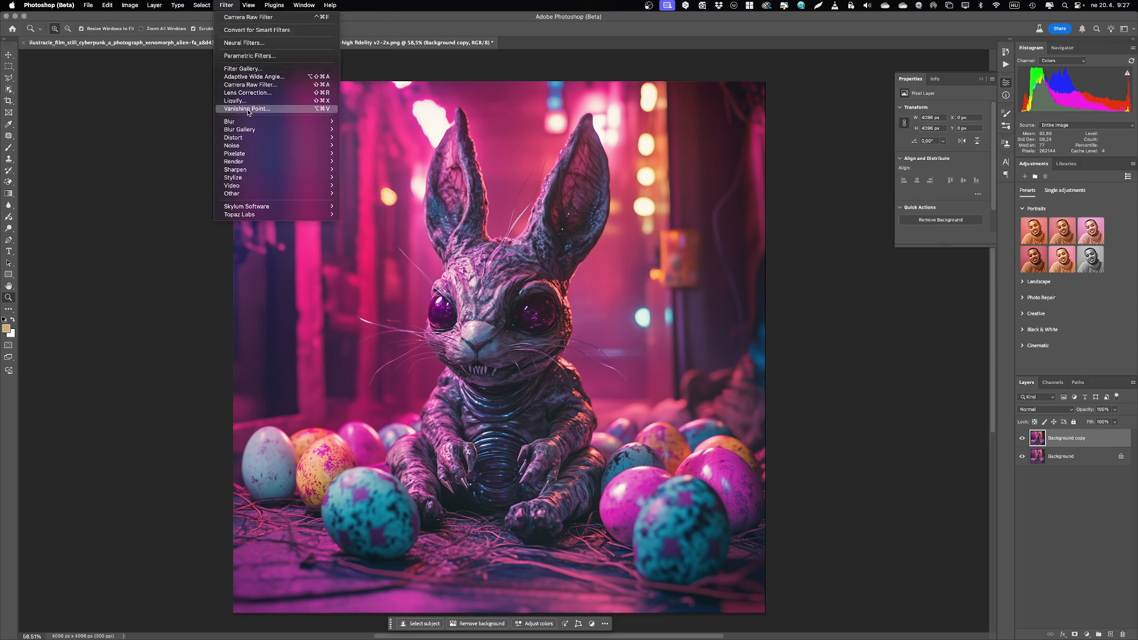
left_click(250, 85)
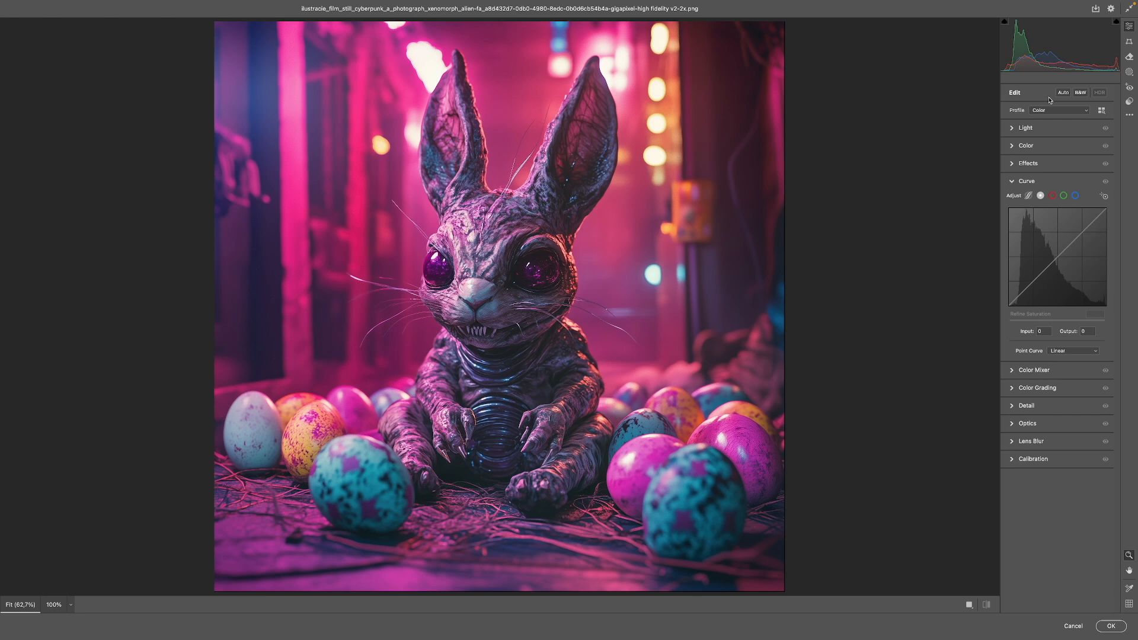
left_click(1064, 92)
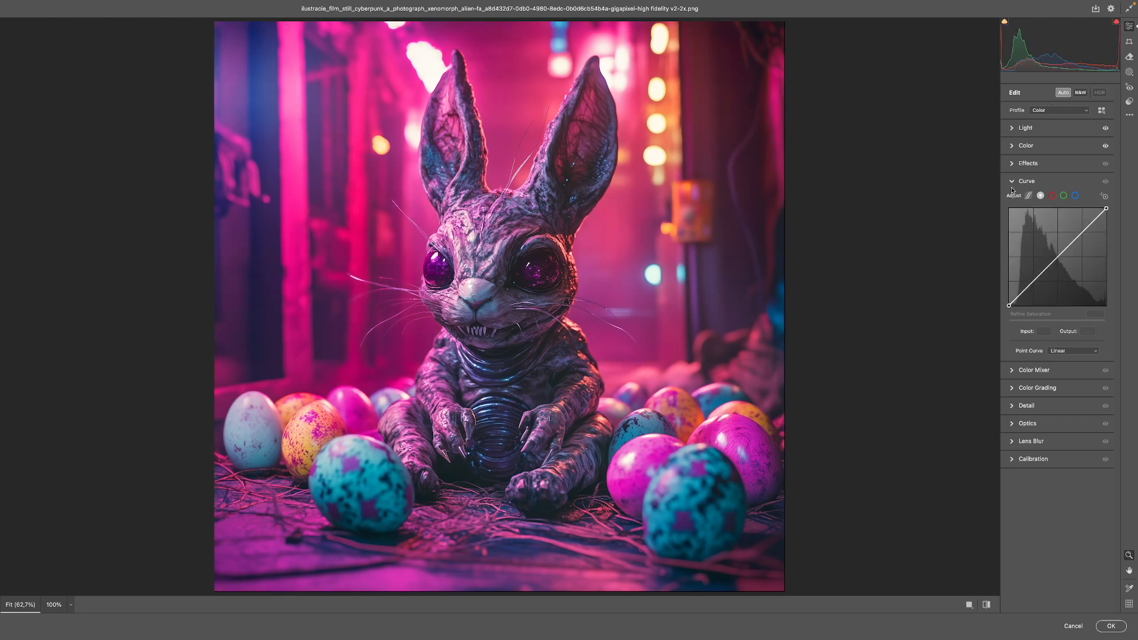
Step: Raise the cyberpunk image's Saturation and Vibrance slightly in the color settings
left_click(1012, 146)
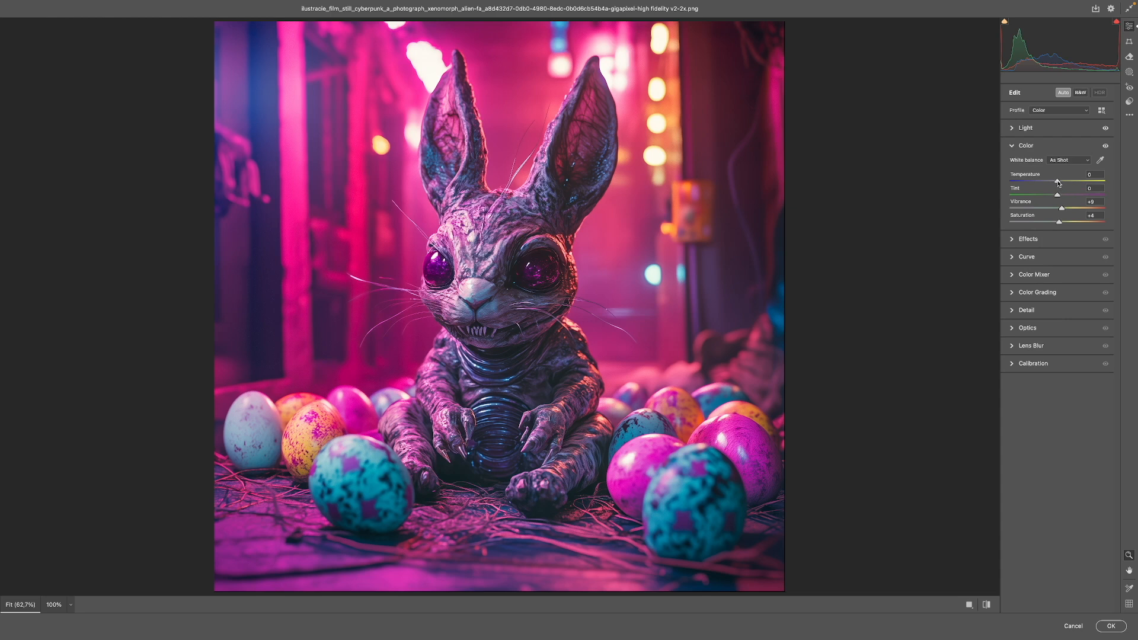
left_click_drag(1058, 185, 1062, 224)
left_click_drag(1062, 209, 1064, 209)
Step: Set the cyberpunk image's Highlights to -100 and raise its Shadows slightly
left_click(1013, 128)
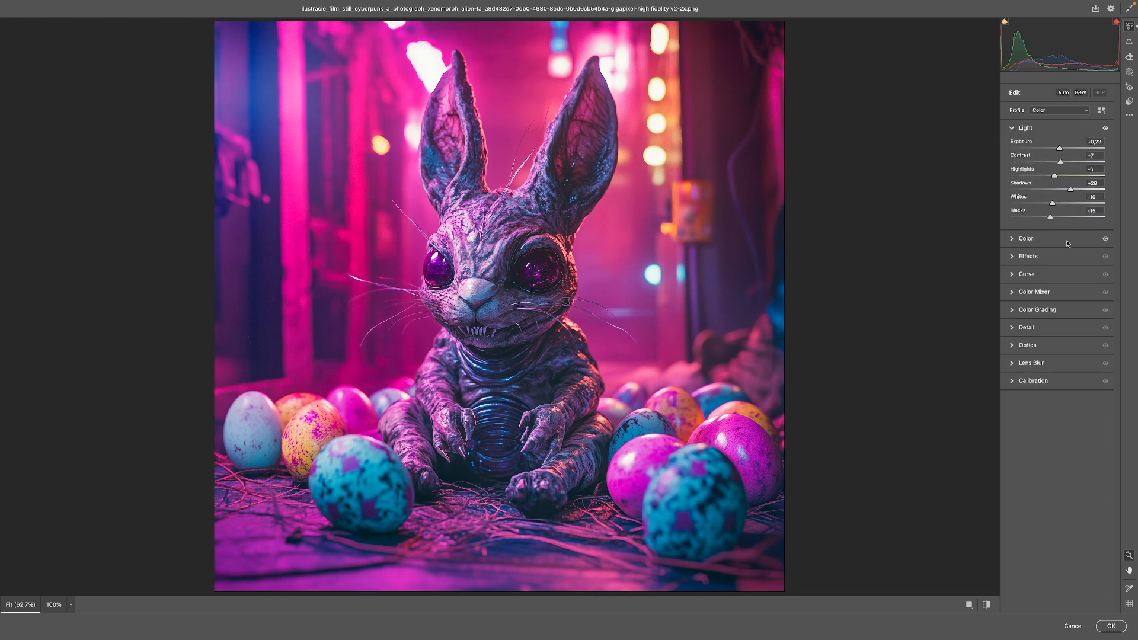
left_click_drag(1054, 177, 1003, 179)
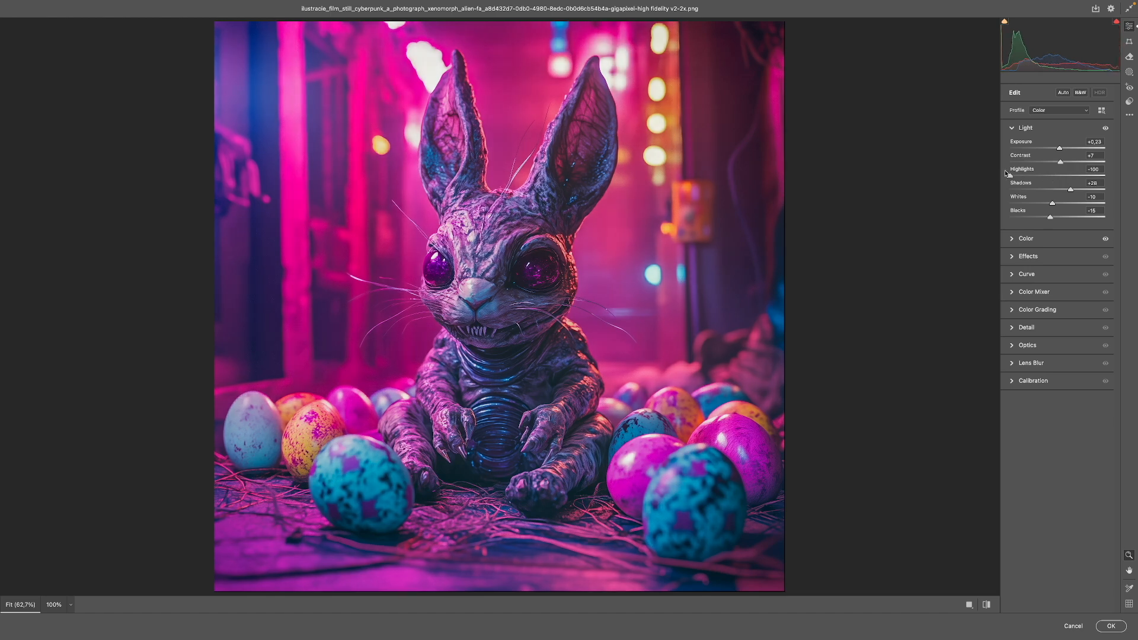
left_click_drag(1071, 189, 1072, 189)
Step: Lift the black points of the blue and red channel curves, setting the red output to 10 at input 0
left_click(1011, 275)
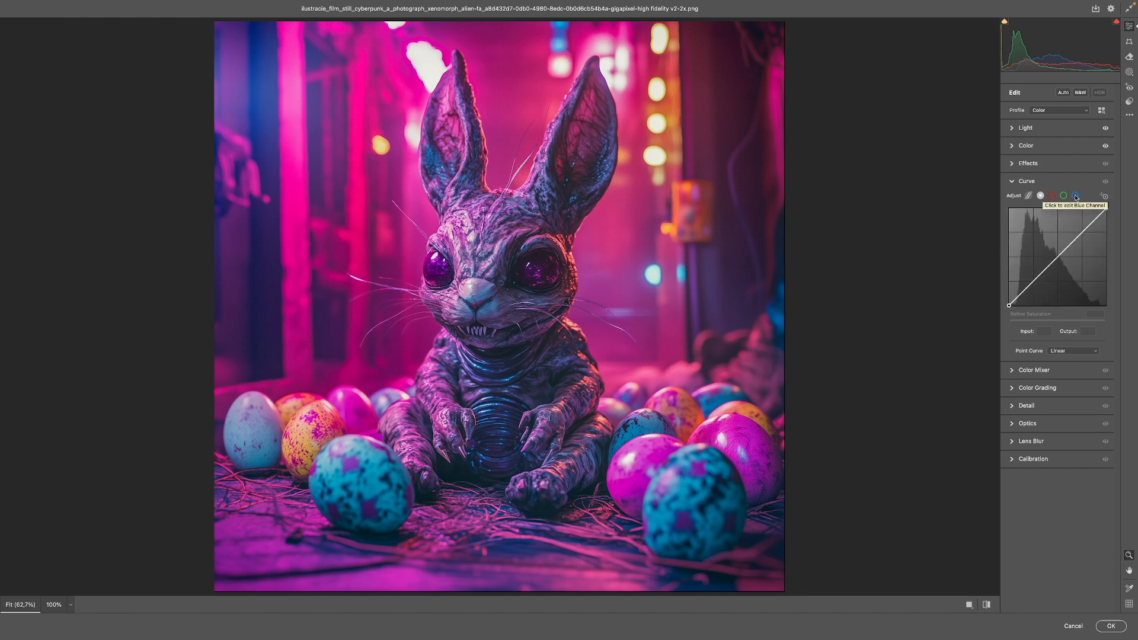
left_click(1076, 196)
left_click_drag(1009, 305, 1009, 294)
left_click(1052, 195)
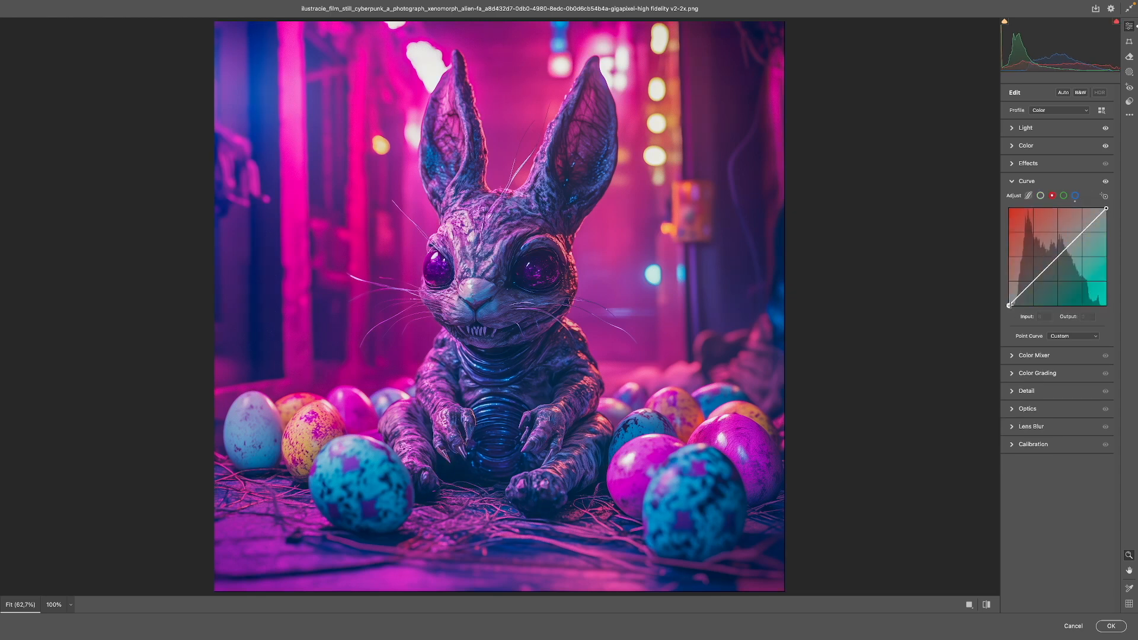
left_click_drag(1010, 306, 1009, 301)
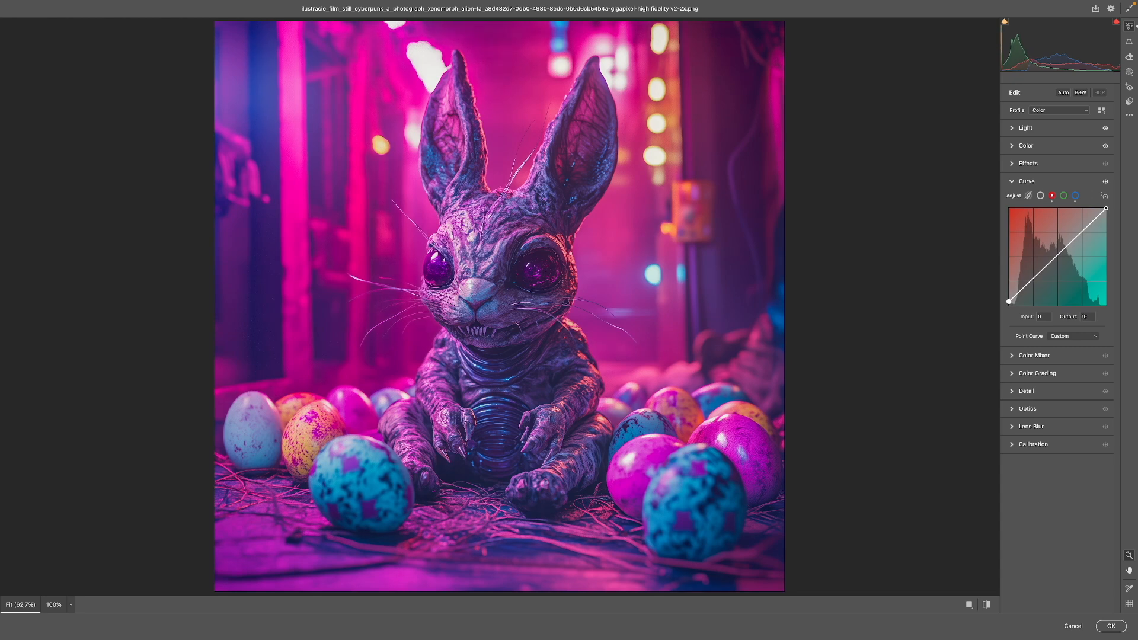
Step: Toggle between the default and current Camera Raw settings to compare the cyberpunk image before and after
left_click(986, 606)
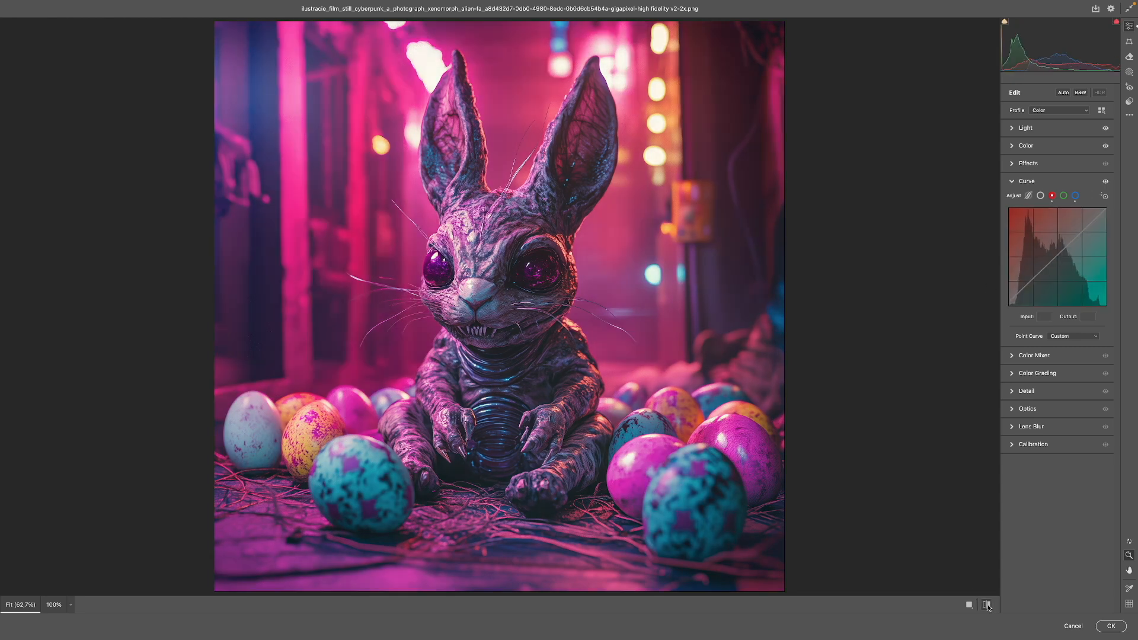
left_click(987, 605)
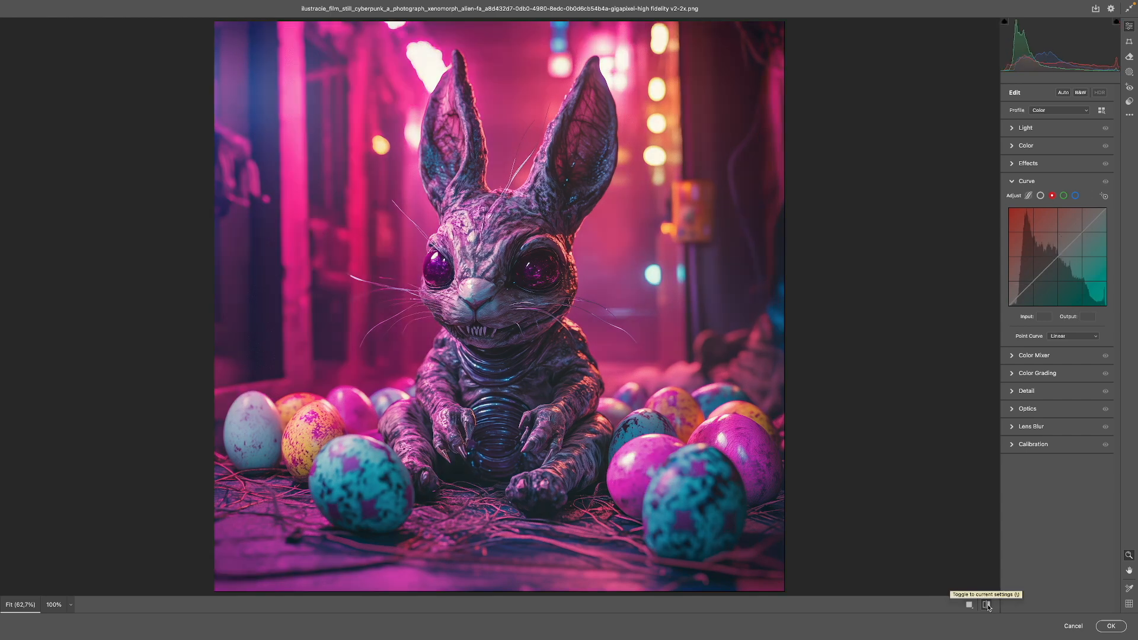
left_click(987, 605)
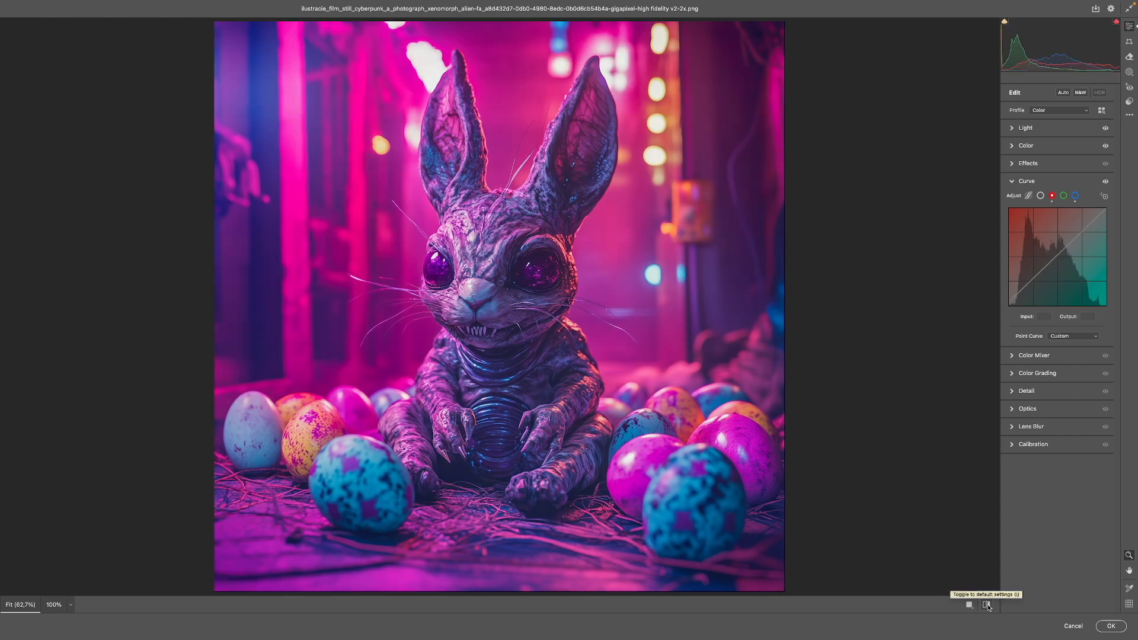
left_click(987, 606)
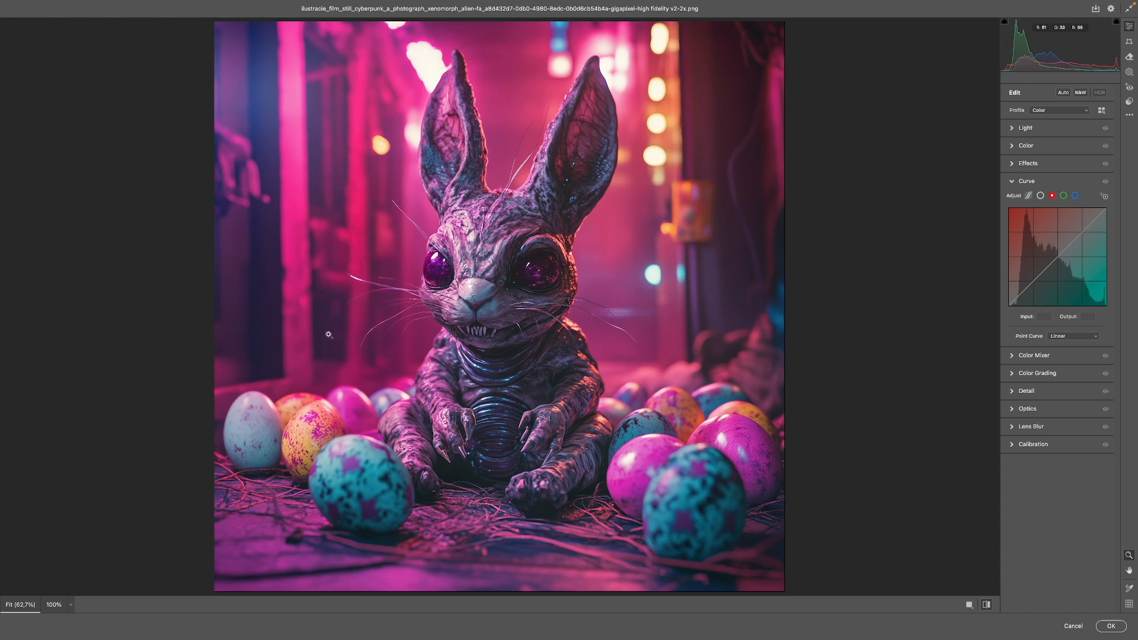
left_click(987, 605)
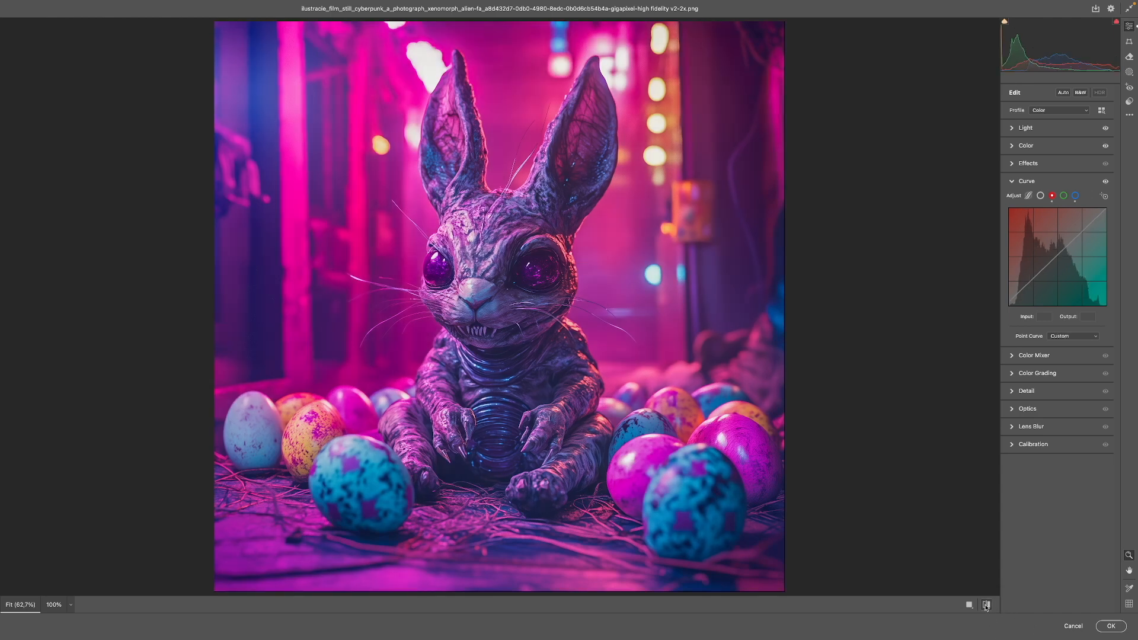
left_click(985, 606)
left_click(986, 605)
left_click(986, 606)
left_click(985, 605)
Step: Add a -9 vignette and grain of 12 to the cyberpunk image
left_click(1010, 165)
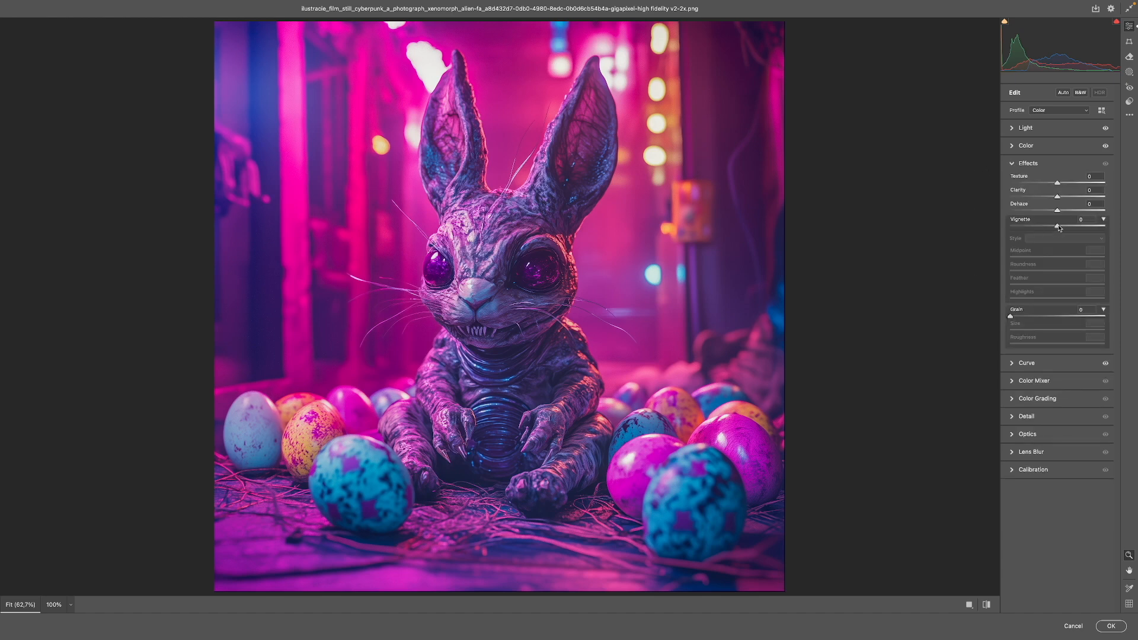
left_click_drag(1058, 228, 1055, 228)
left_click_drag(1011, 317, 1019, 317)
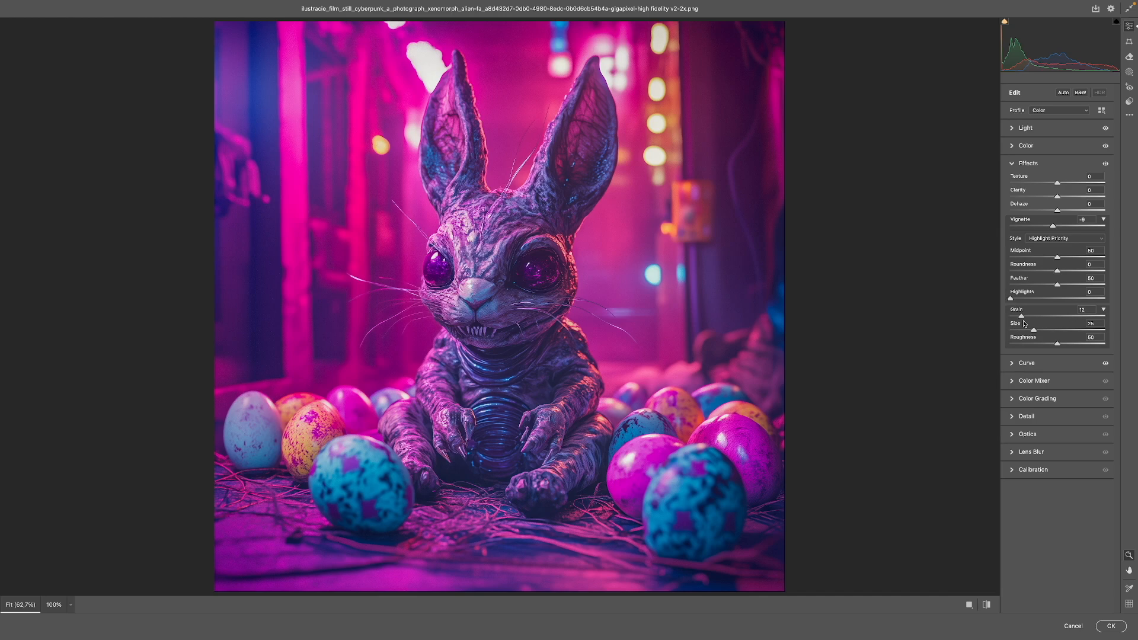
Step: Check the grain close up around the eyes, increase it slightly and apply the Camera Raw edits
left_click_drag(614, 199, 717, 193)
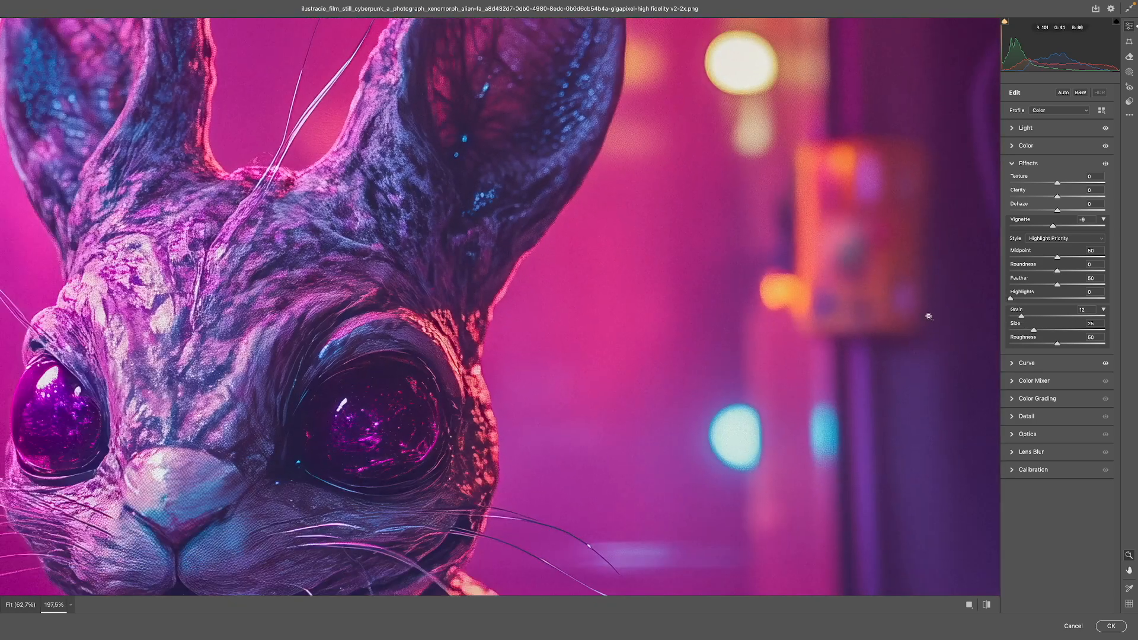
left_click_drag(1021, 317, 1024, 318)
key("super+0")
left_click(1110, 625)
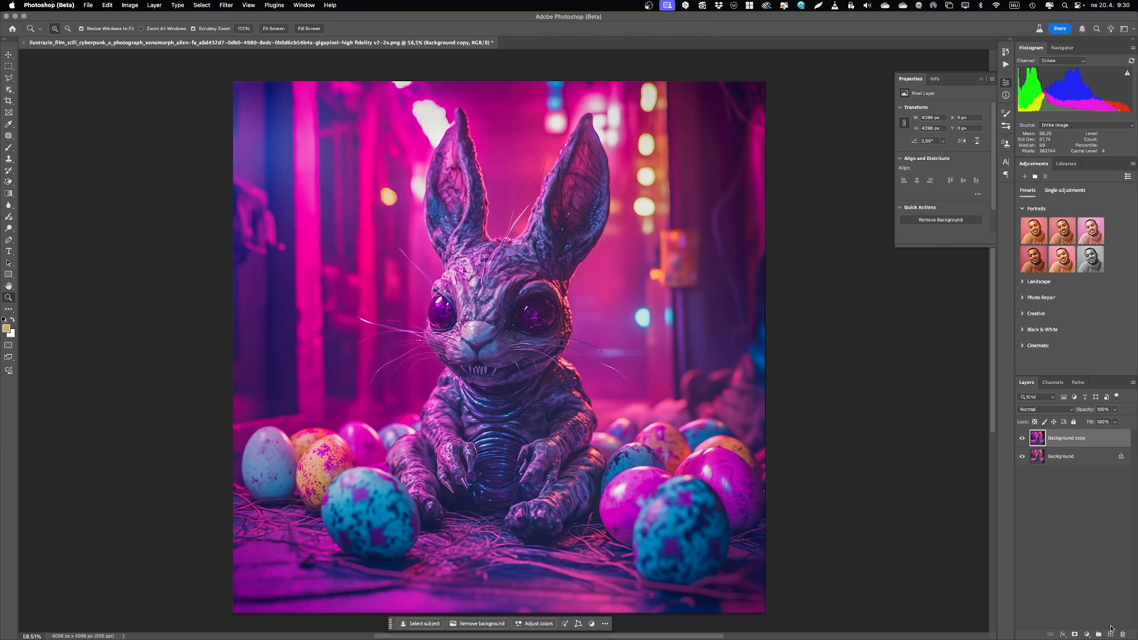
Step: Hide and show the Background copy layer to compare the edited cyberpunk image with the original
left_click(1022, 439)
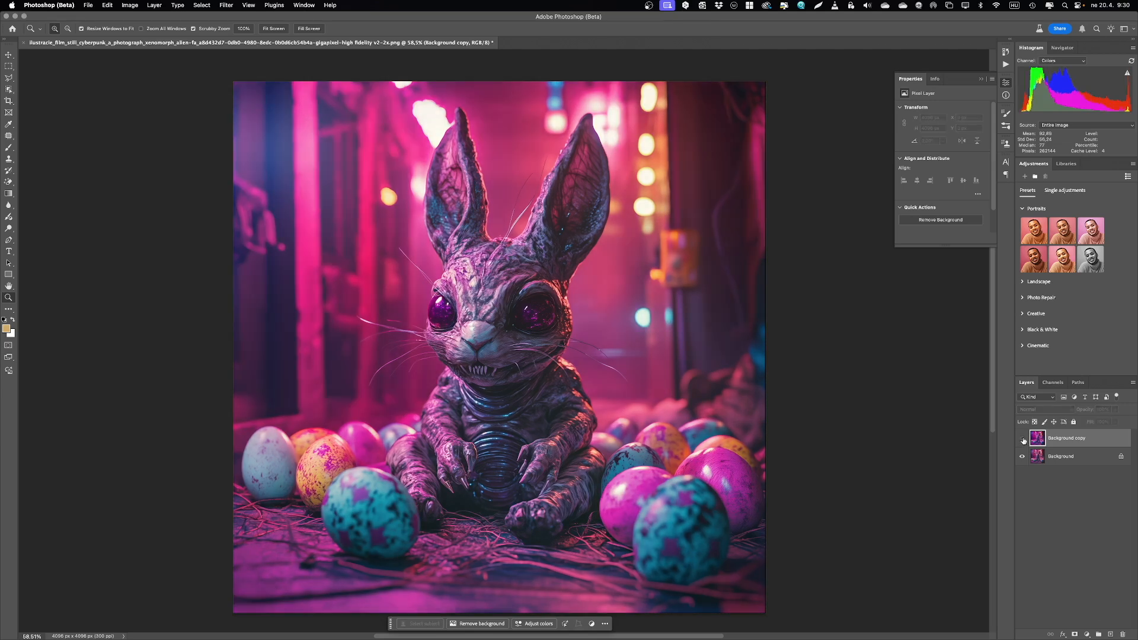
left_click(1023, 439)
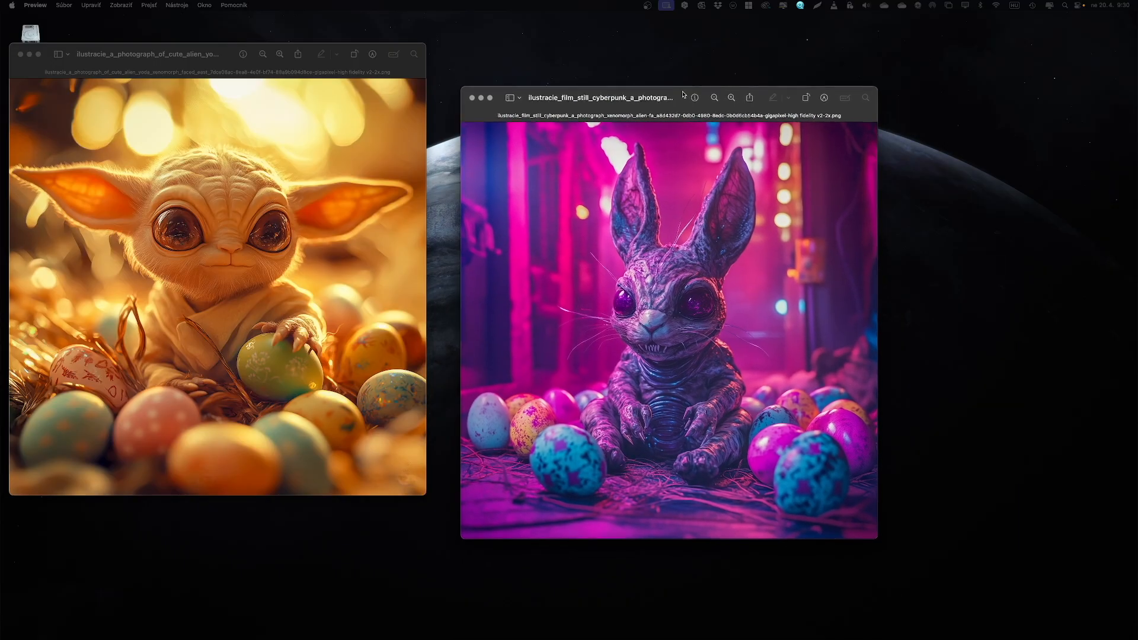
Step: Switch to Preview and place the finished cyberpunk image window beside the yoda image for comparison
left_click_drag(683, 95, 651, 51)
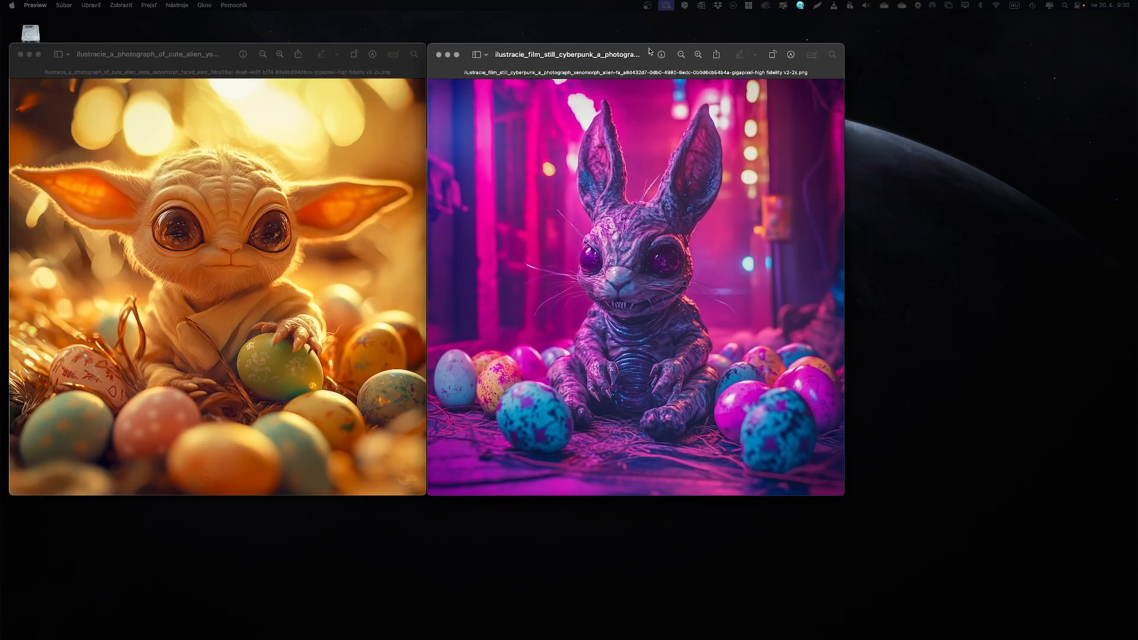